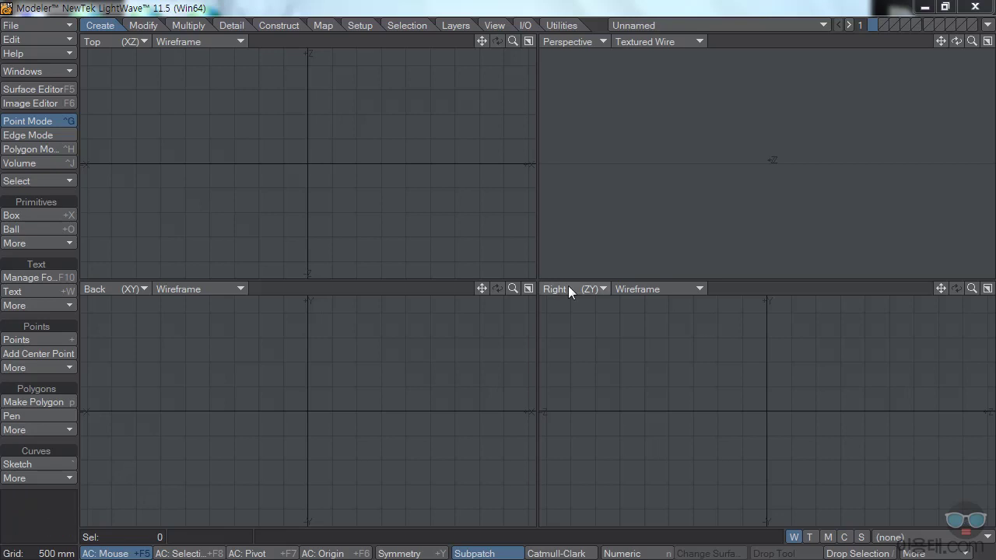
# Open the General Options window and move it clear of the Top viewport
pyautogui.click(59, 39)
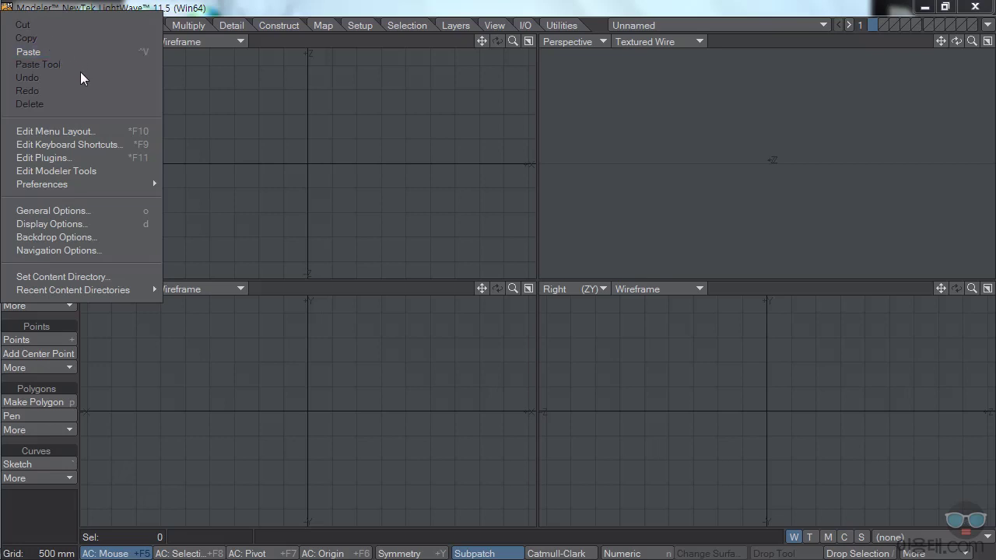
pyautogui.click(83, 212)
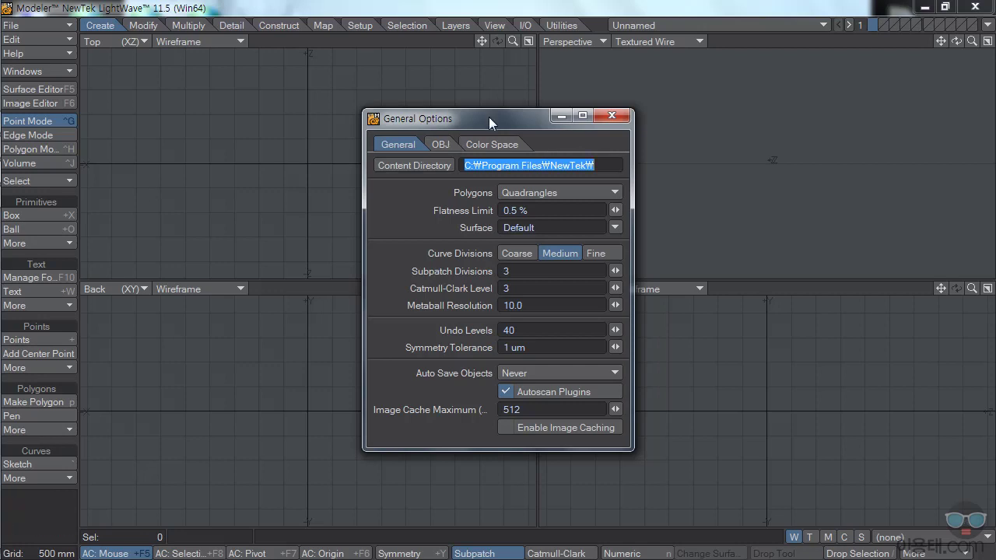
pyautogui.moveTo(483, 116); pyautogui.dragTo(458, 113)
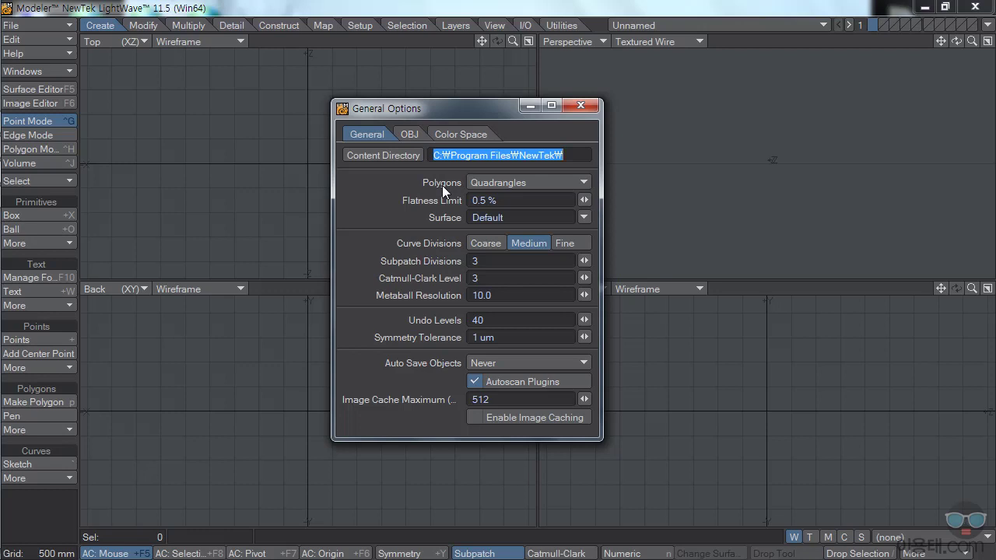
pyautogui.moveTo(474, 108); pyautogui.dragTo(625, 127)
# Create a box near the origin, about 2.7 m wide, 2.35 m high and 2.2 m deep
pyautogui.click(37, 214)
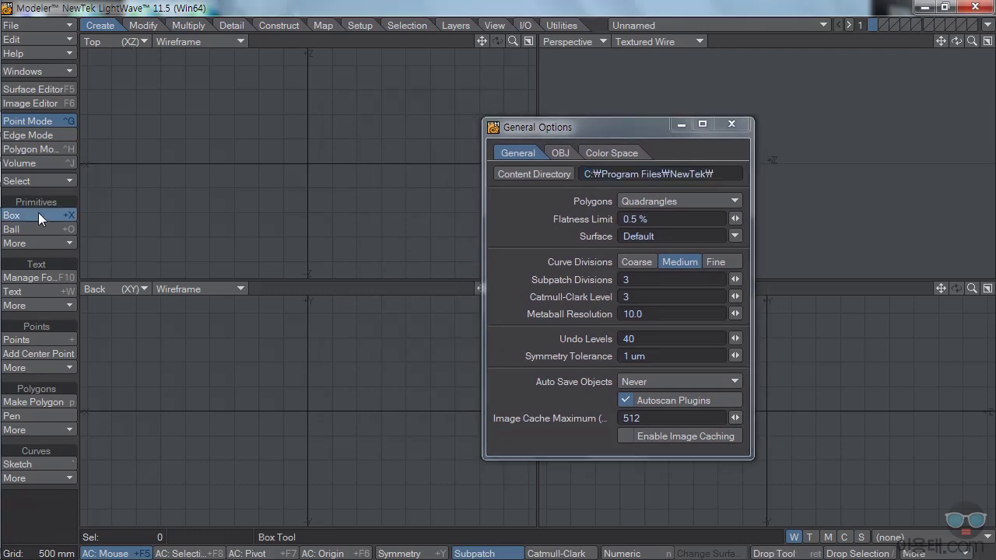
pyautogui.moveTo(225, 113); pyautogui.dragTo(358, 223)
pyautogui.moveTo(287, 361); pyautogui.dragTo(286, 347)
pyautogui.moveTo(295, 431); pyautogui.dragTo(290, 463)
pyautogui.moveTo(624, 132); pyautogui.dragTo(537, 143)
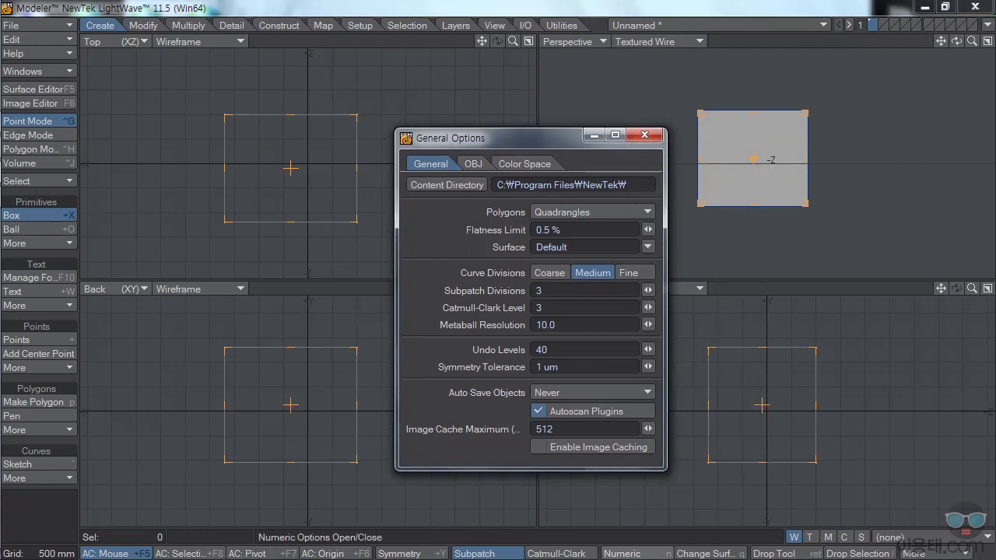
# Open the box's numeric settings, set its X, Y and Z segments to 8, and move the window clear of General Options
pyautogui.click(625, 554)
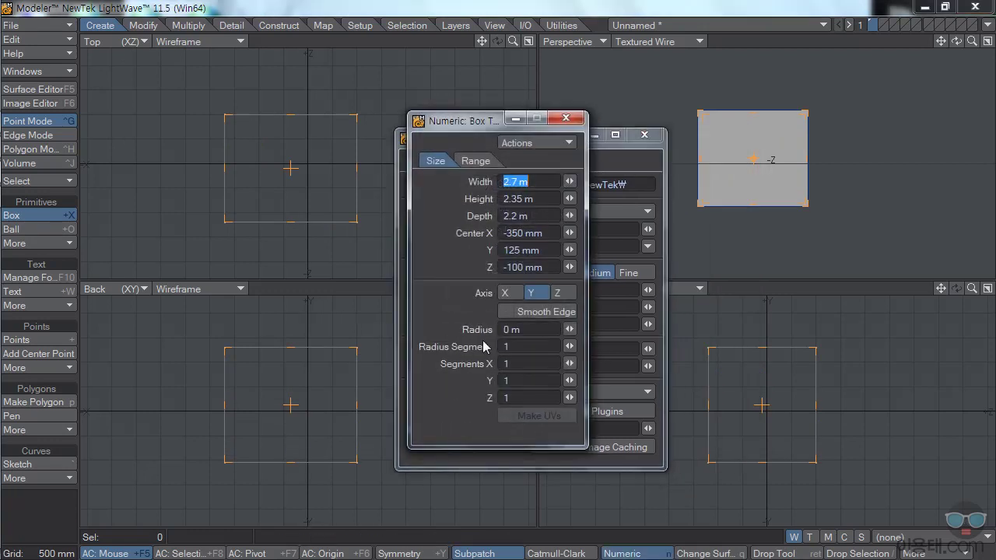
pyautogui.click(570, 363)
pyautogui.moveTo(570, 363); pyautogui.dragTo(497, 399)
pyautogui.write('888')
pyautogui.click(540, 347)
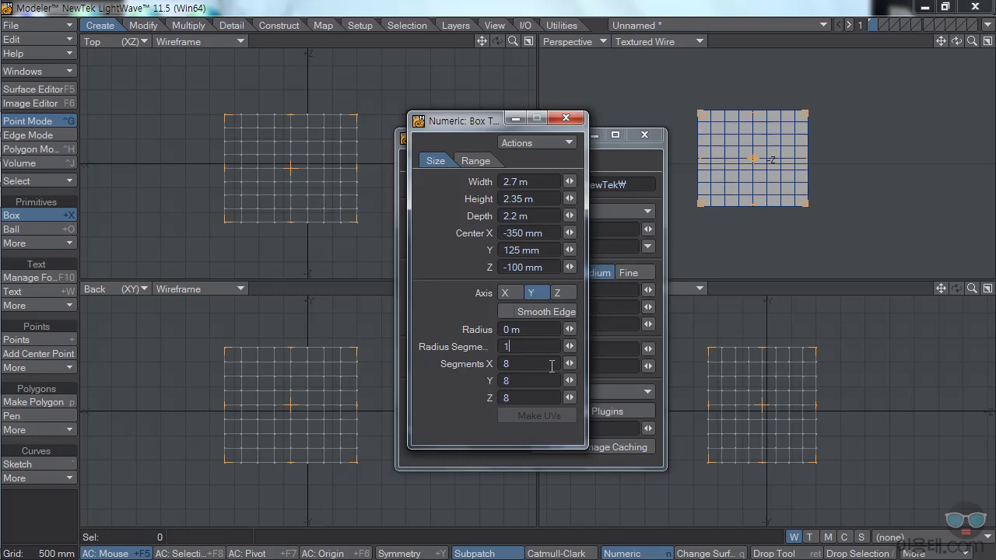
pyautogui.moveTo(473, 133); pyautogui.dragTo(339, 159)
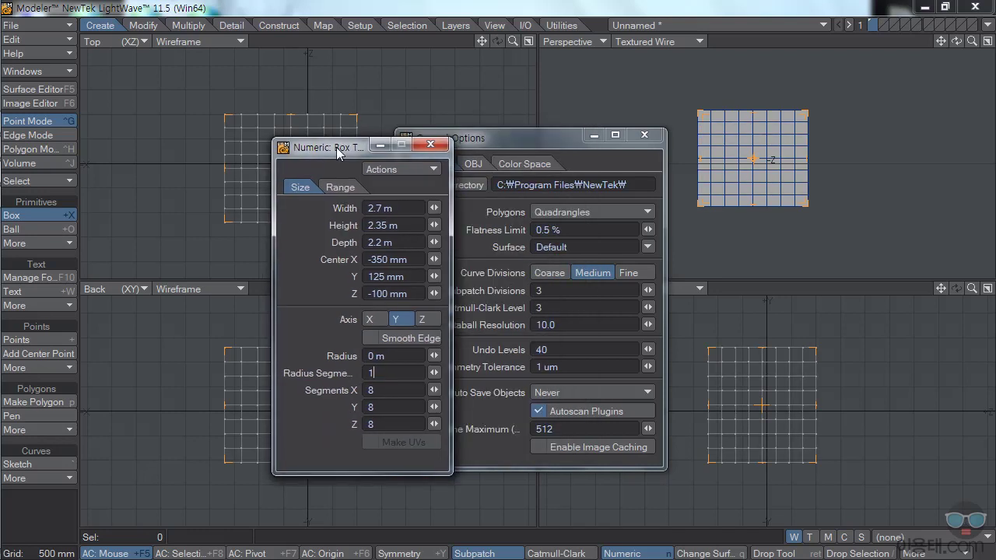
pyautogui.moveTo(335, 152); pyautogui.dragTo(871, 159)
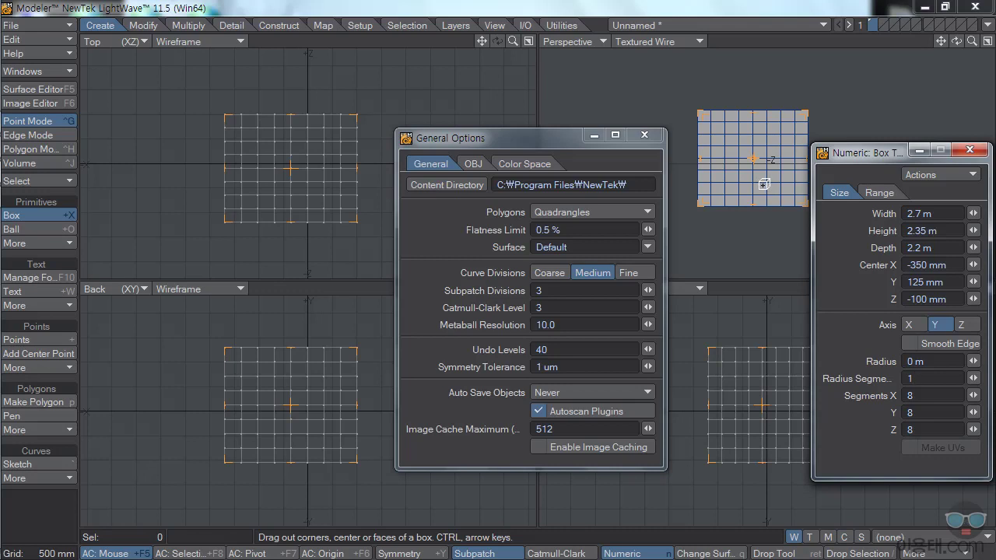
# Set the Polygons option to Triangles and change the box's X, Y and Z segments to 6
pyautogui.click(587, 213)
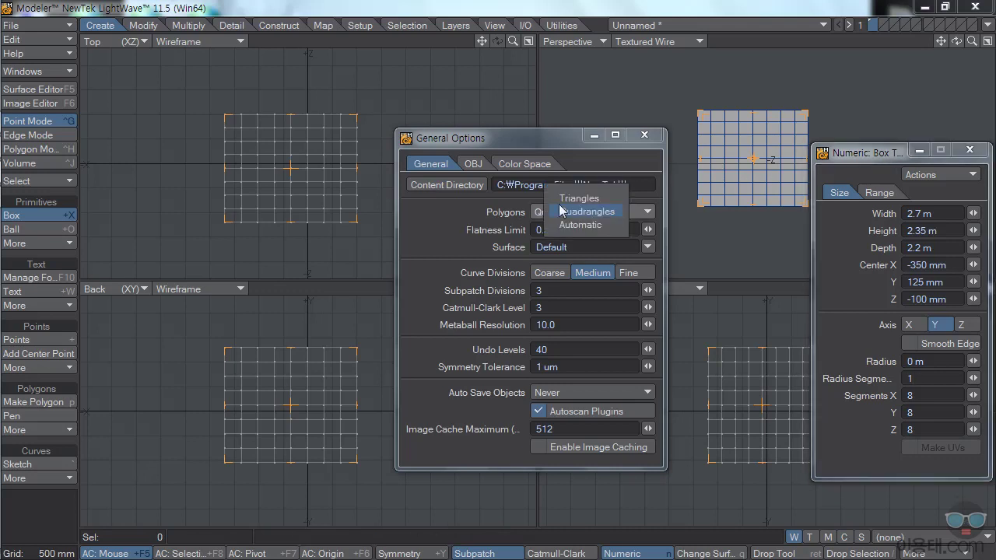
pyautogui.click(592, 201)
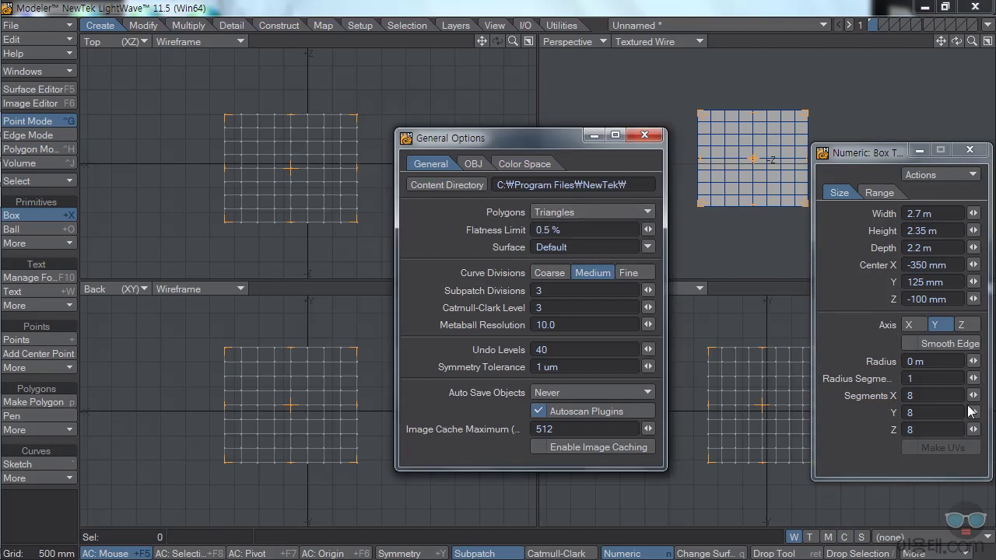
pyautogui.click(916, 395)
pyautogui.doubleClick(916, 396)
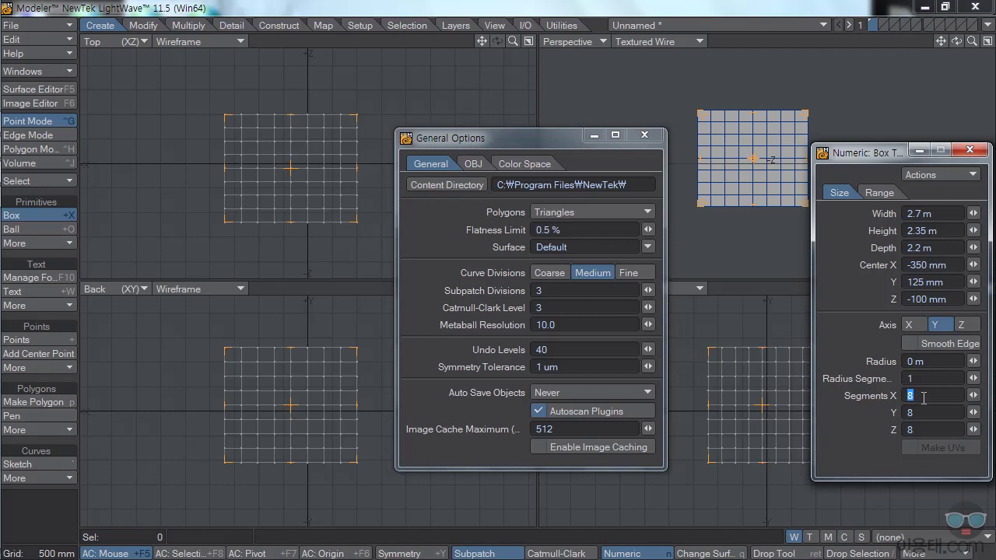
pyautogui.write('6')
pyautogui.press('Tab')
pyautogui.write('6')
pyautogui.press('Tab')
pyautogui.write('6')
pyautogui.press('Tab')
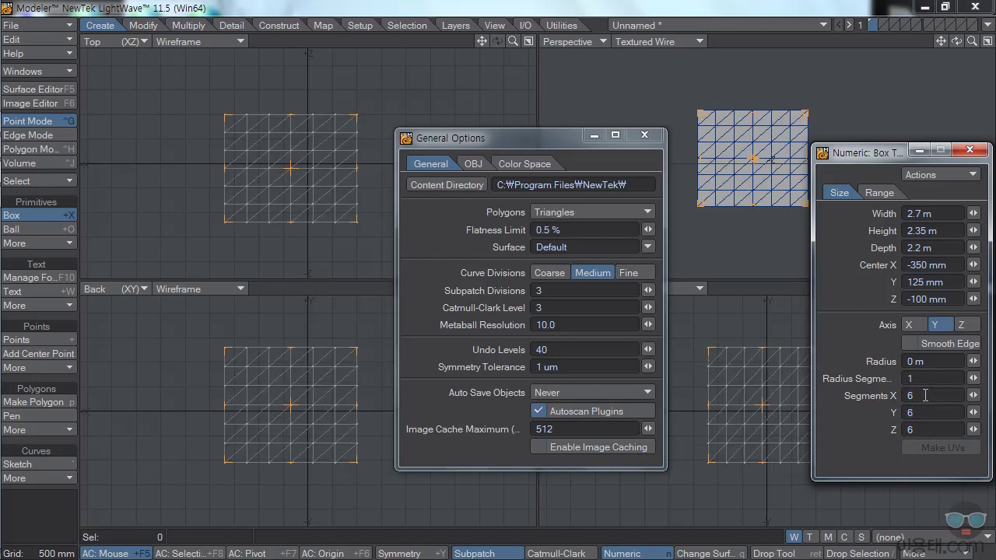
# Set the triangulated box's X, Y and Z segments to 8
pyautogui.doubleClick(921, 398)
pyautogui.write('8')
pyautogui.press('Tab')
pyautogui.write('8')
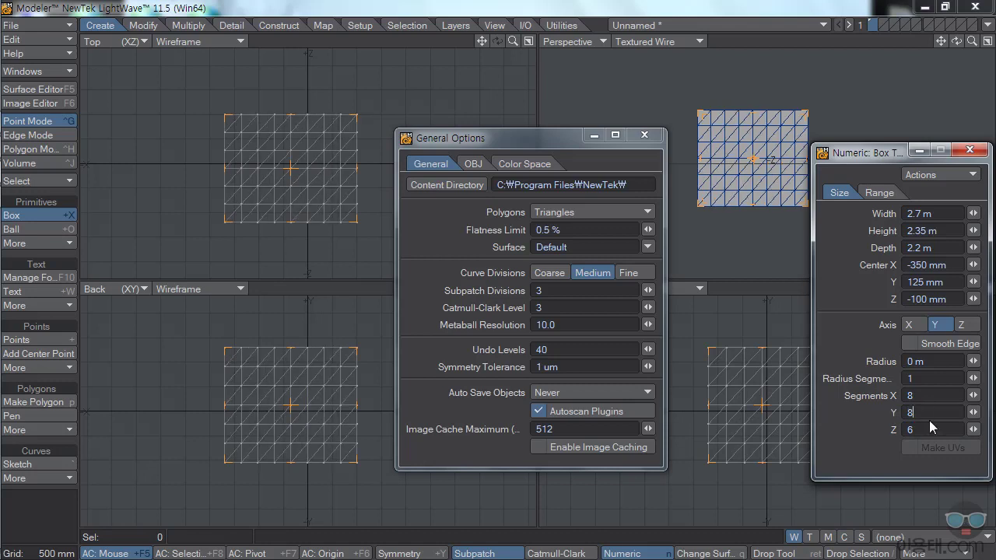
pyautogui.press('Tab')
pyautogui.write('8')
pyautogui.click(927, 396)
pyautogui.write('8')
pyautogui.press('Return')
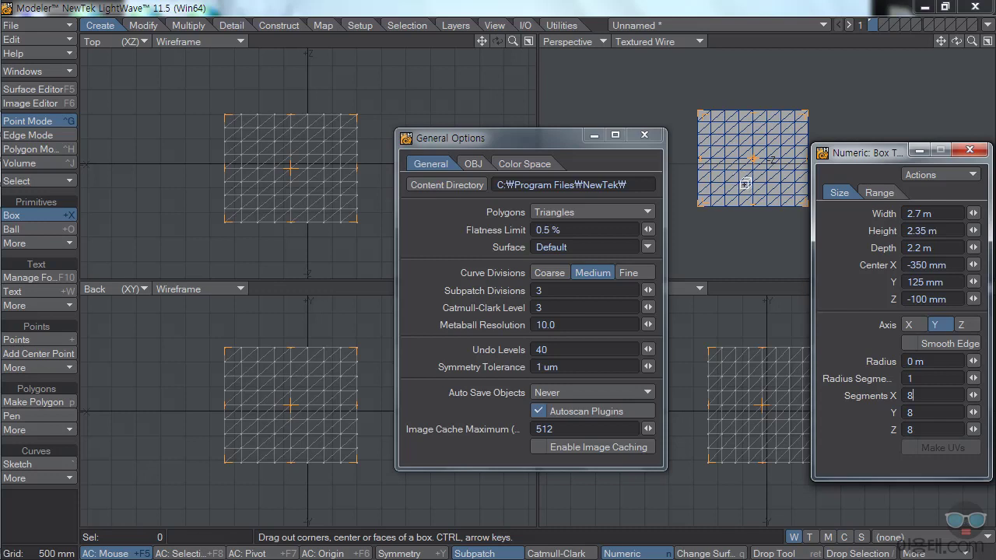
# Try the Automatic polygon type and set the Polygons option back to Quadrangles
pyautogui.click(597, 211)
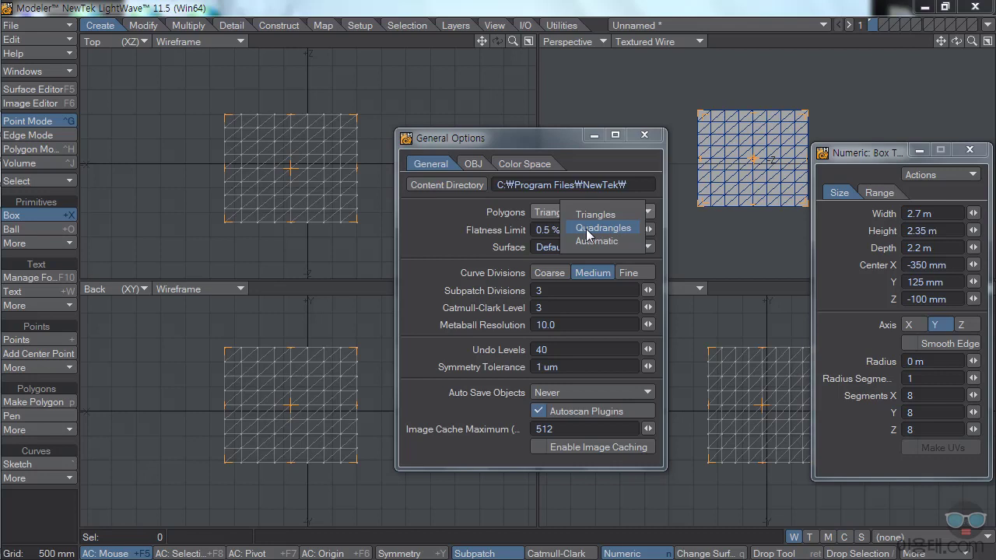
pyautogui.click(588, 228)
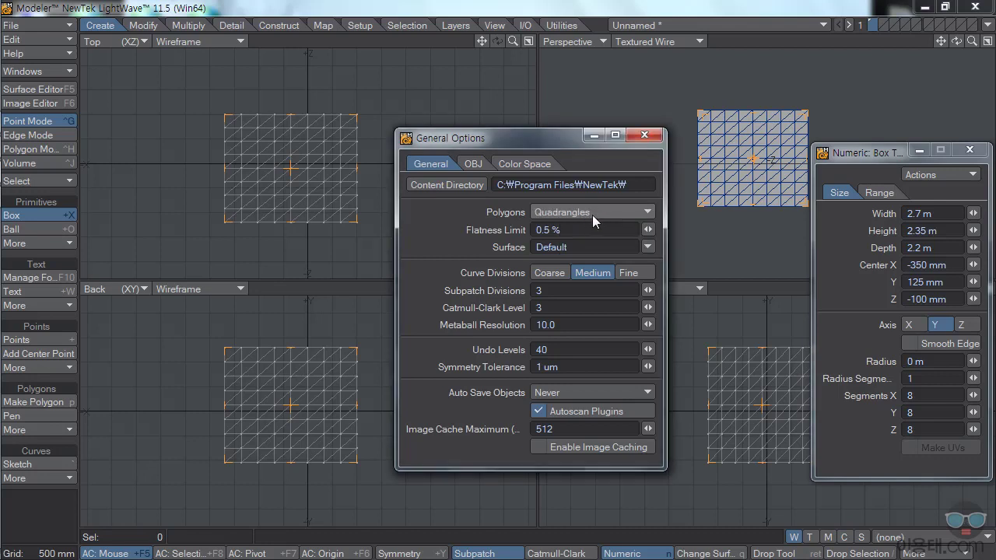
pyautogui.click(604, 215)
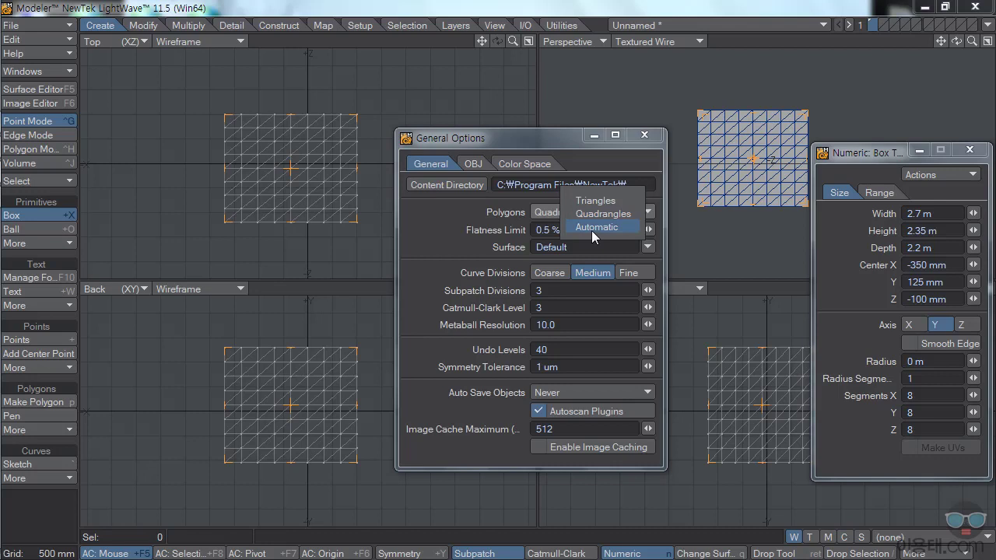
pyautogui.click(595, 228)
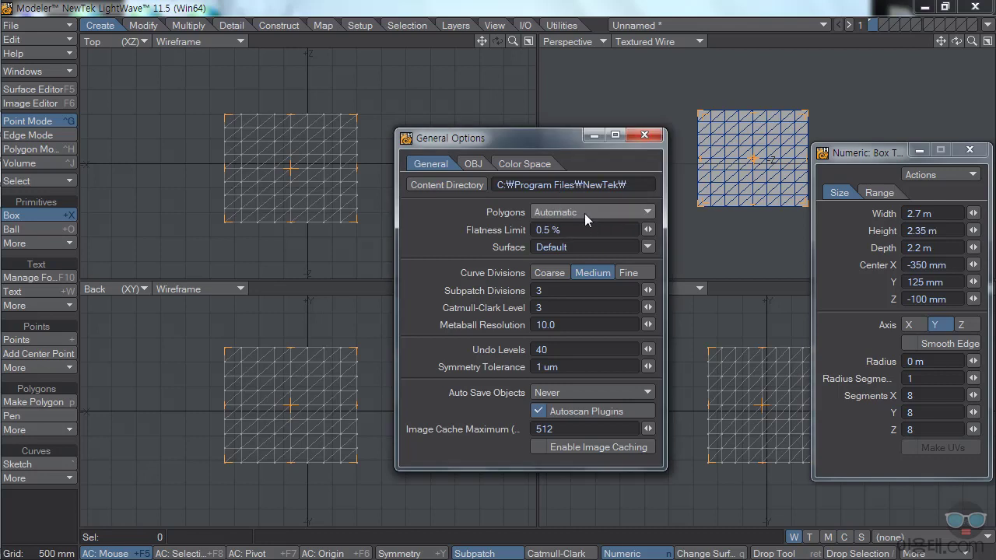
pyautogui.click(583, 212)
pyautogui.click(588, 198)
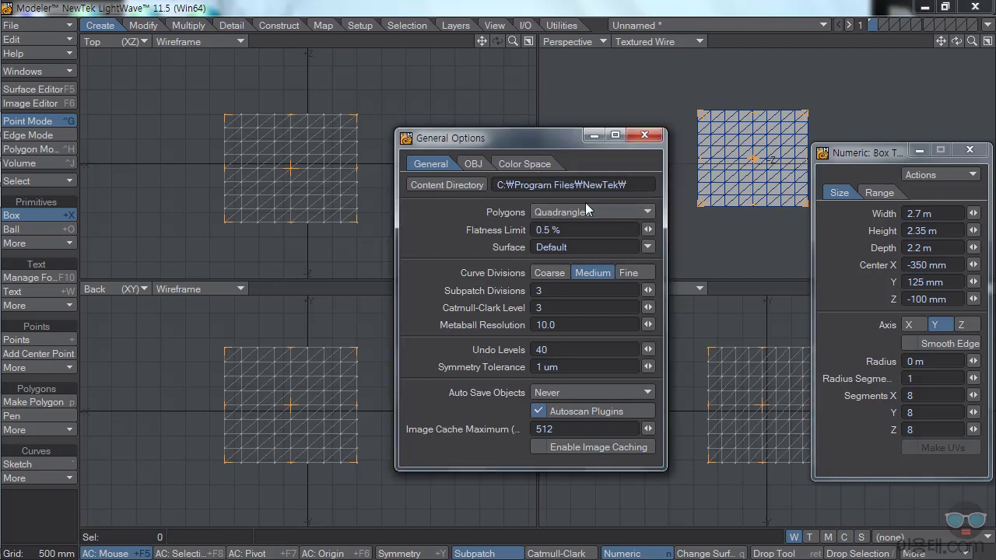
# Set the box's X, Y and Z segments to 7 to rebuild it with quadrangles
pyautogui.moveTo(971, 397); pyautogui.dragTo(888, 397)
pyautogui.write('7')
pyautogui.press('Tab')
pyautogui.write('7')
pyautogui.press('Tab')
pyautogui.write('7')
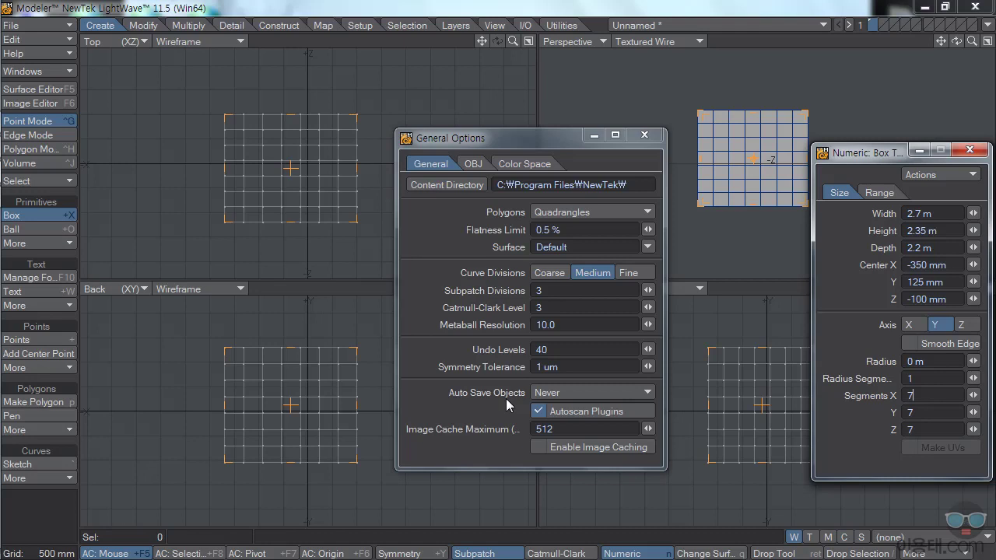
# Look over the Auto Save Objects intervals and close the General Options and Numeric windows
pyautogui.click(646, 398)
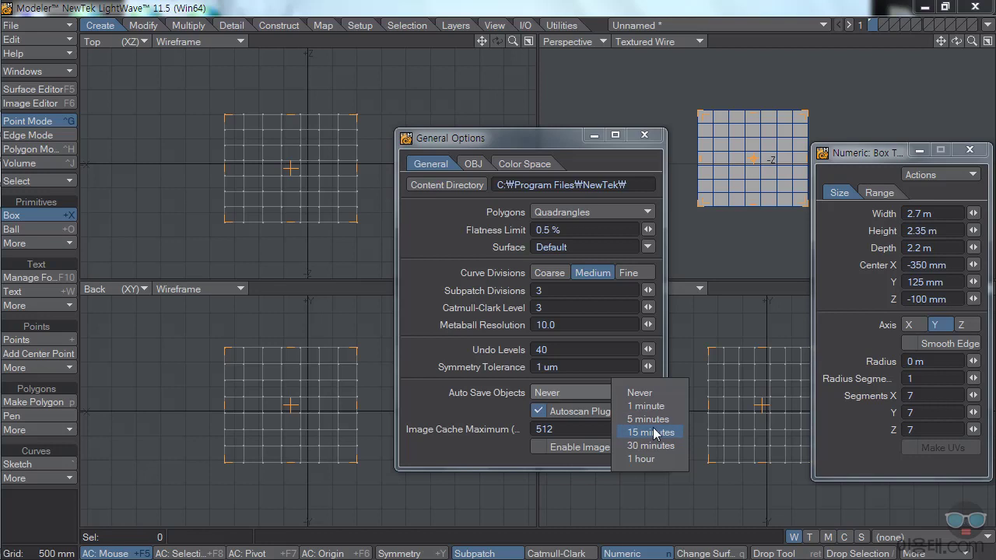
pyautogui.click(443, 421)
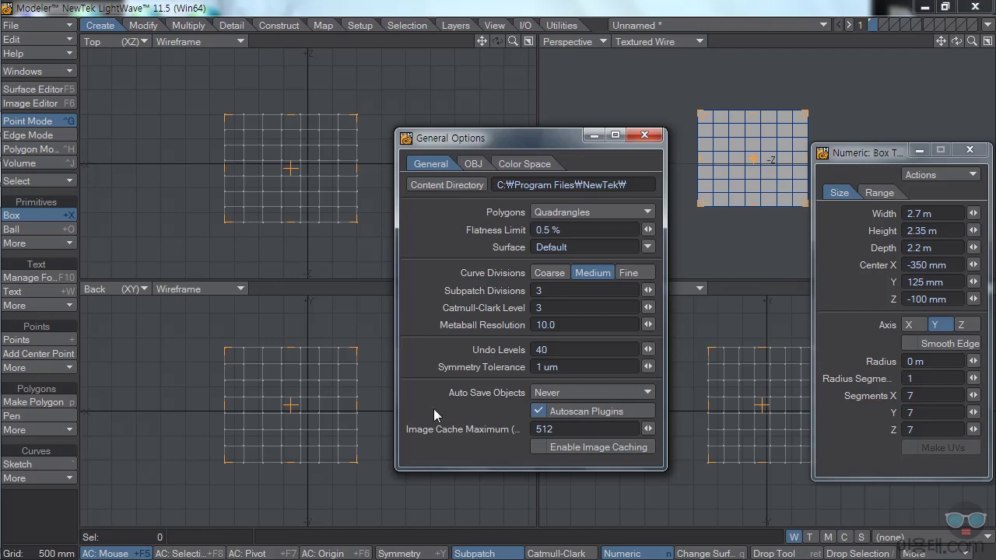
pyautogui.click(646, 136)
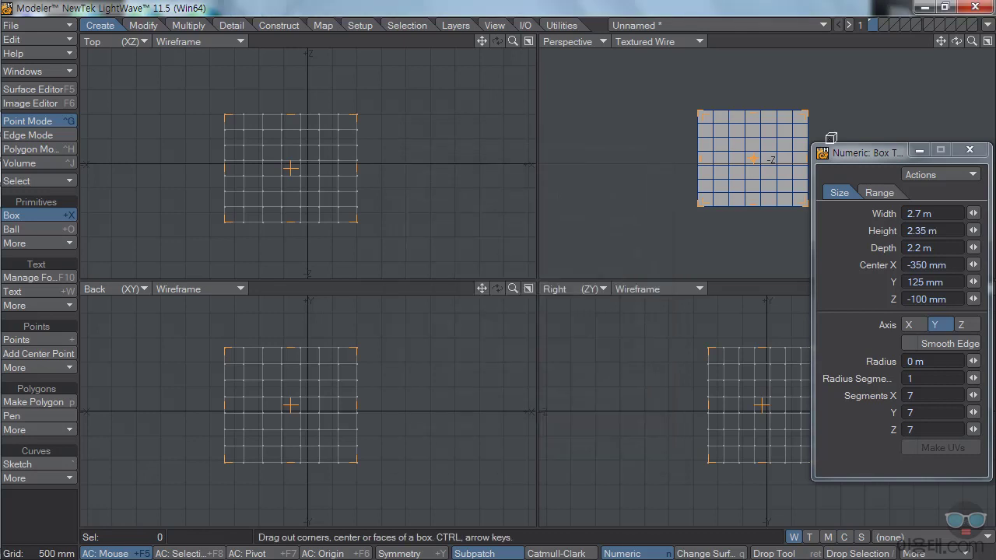
pyautogui.click(968, 150)
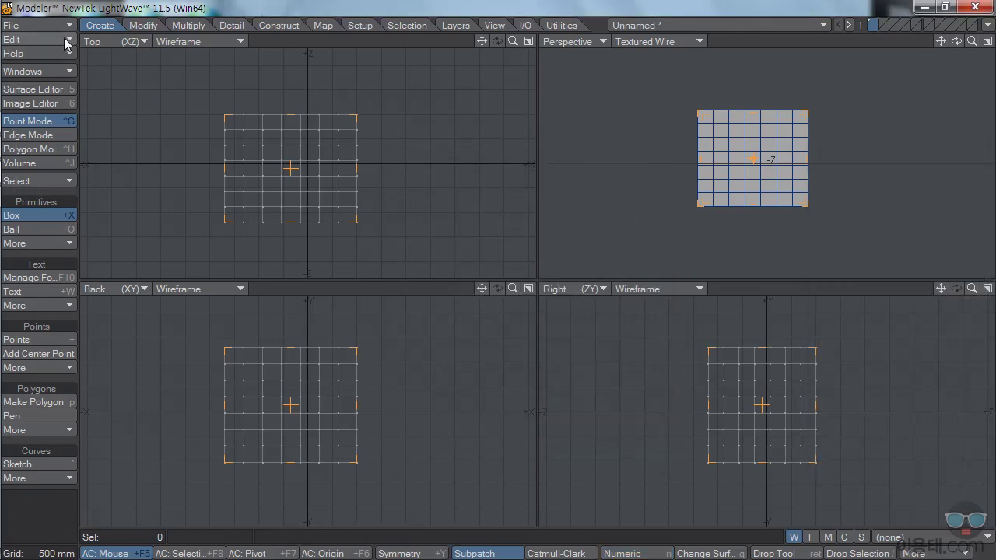
# Open Display Options, bring up its Layout settings, and shift the window to check the four viewports behind it
pyautogui.click(31, 38)
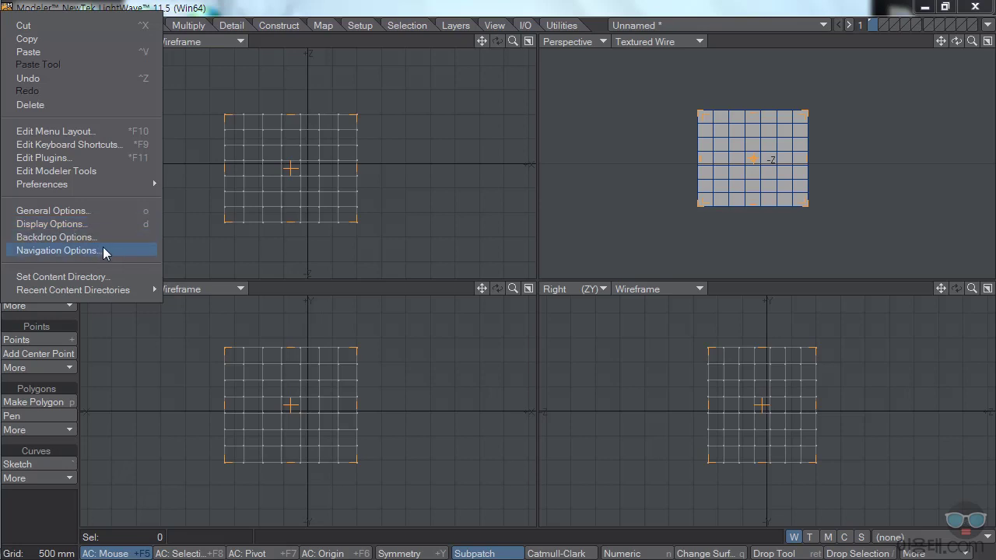
pyautogui.click(85, 224)
pyautogui.moveTo(404, 103); pyautogui.dragTo(291, 57)
pyautogui.moveTo(521, 195); pyautogui.dragTo(636, 202)
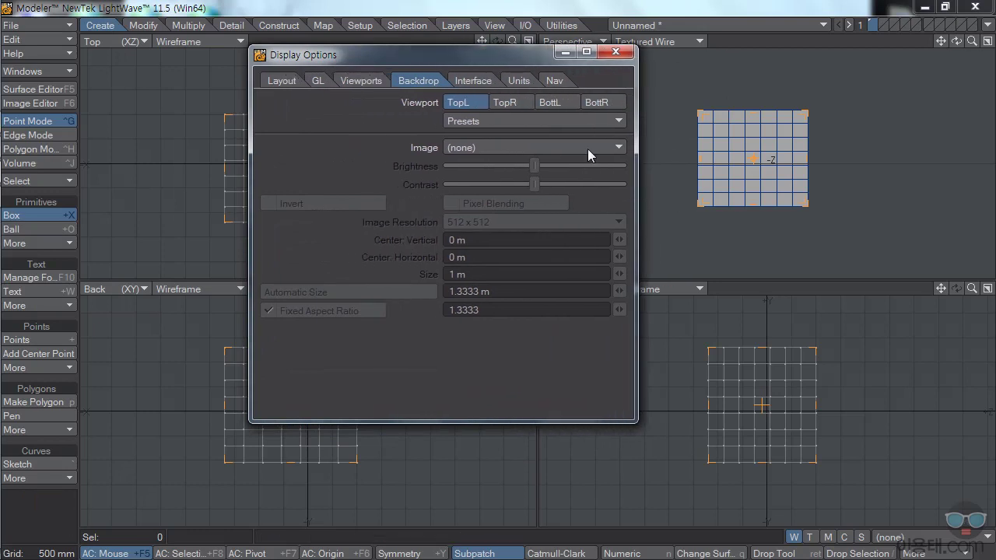
pyautogui.moveTo(507, 56); pyautogui.dragTo(596, 102)
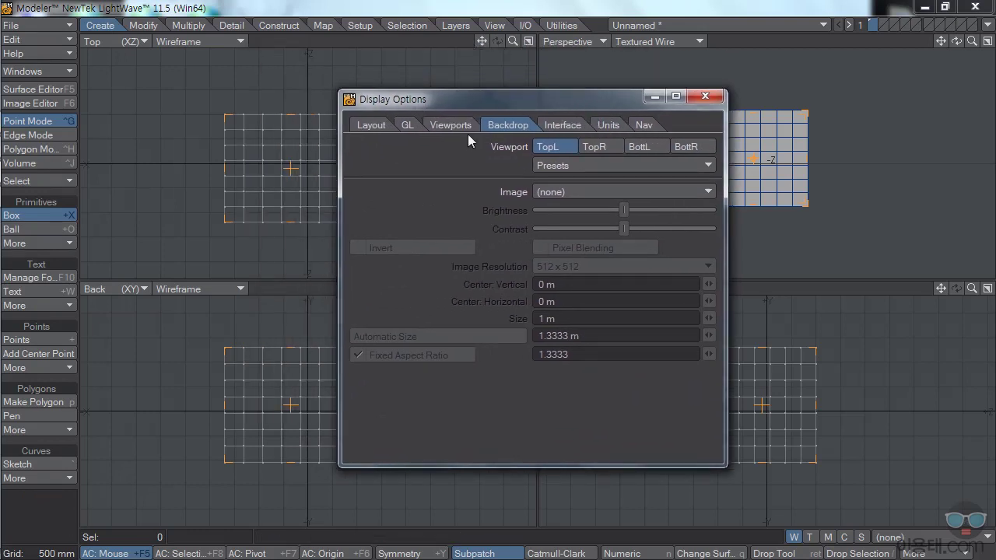
pyautogui.click(377, 130)
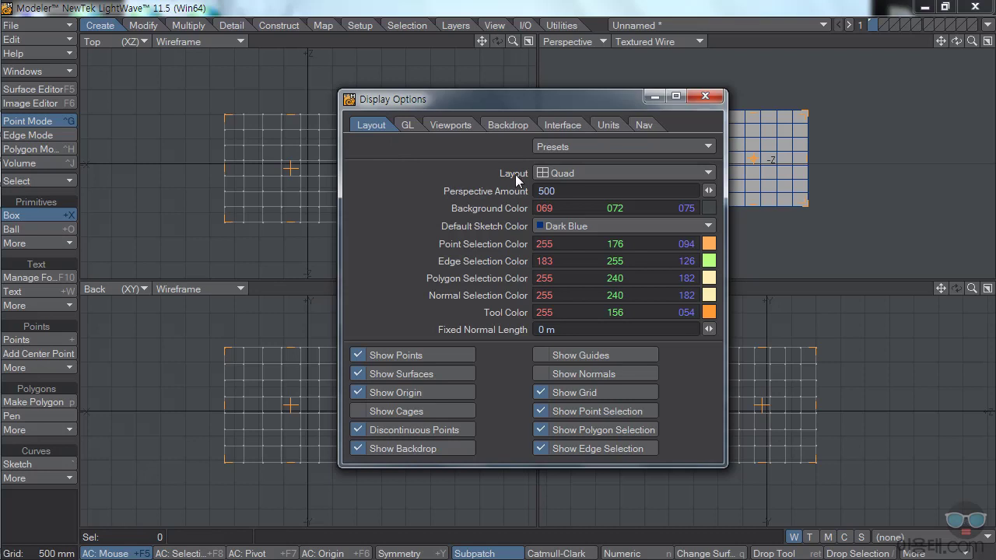
pyautogui.moveTo(559, 99); pyautogui.dragTo(666, 428)
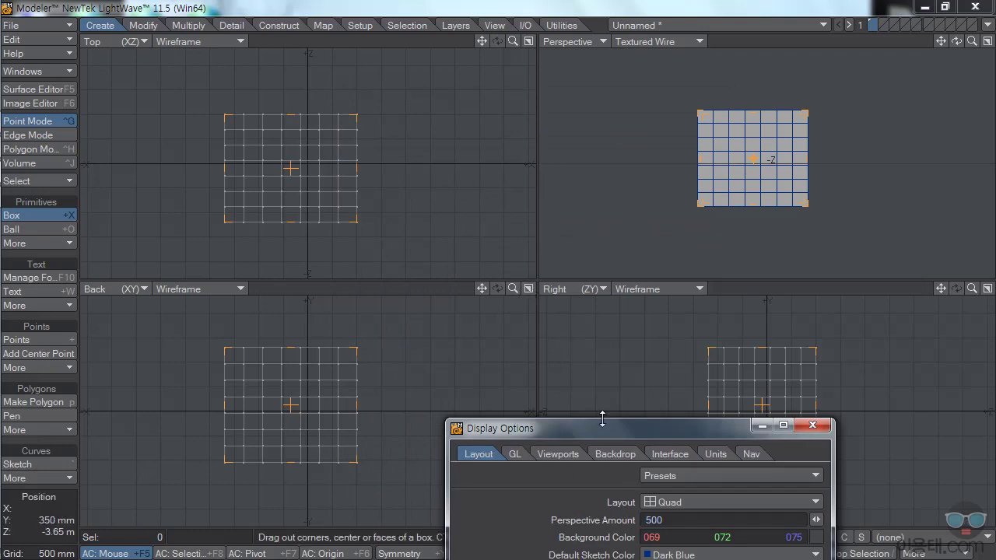
pyautogui.moveTo(642, 437); pyautogui.dragTo(537, 131)
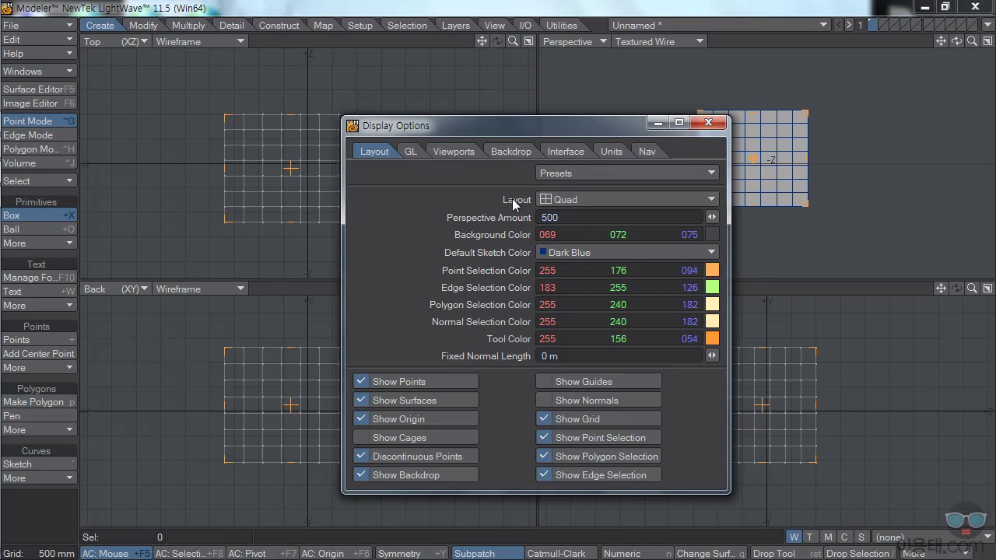
# Change the viewport layout to Single and view the box in the single Top viewport
pyautogui.click(584, 202)
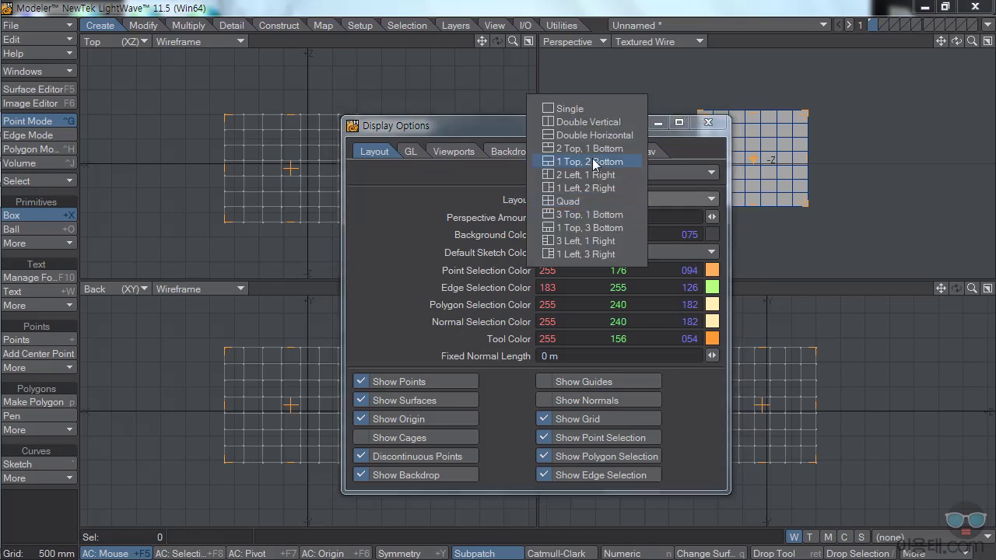
pyautogui.click(585, 109)
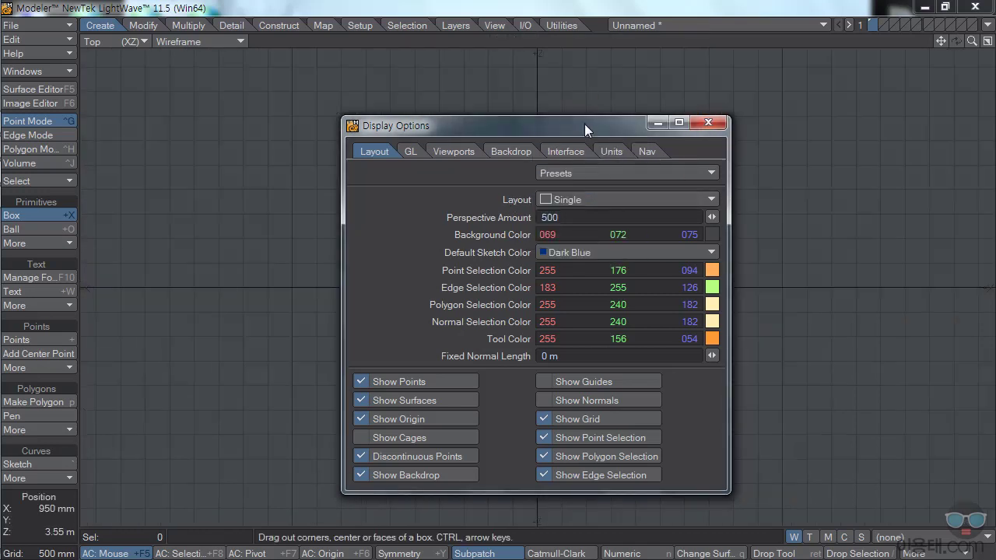
pyautogui.moveTo(584, 125); pyautogui.dragTo(604, 364)
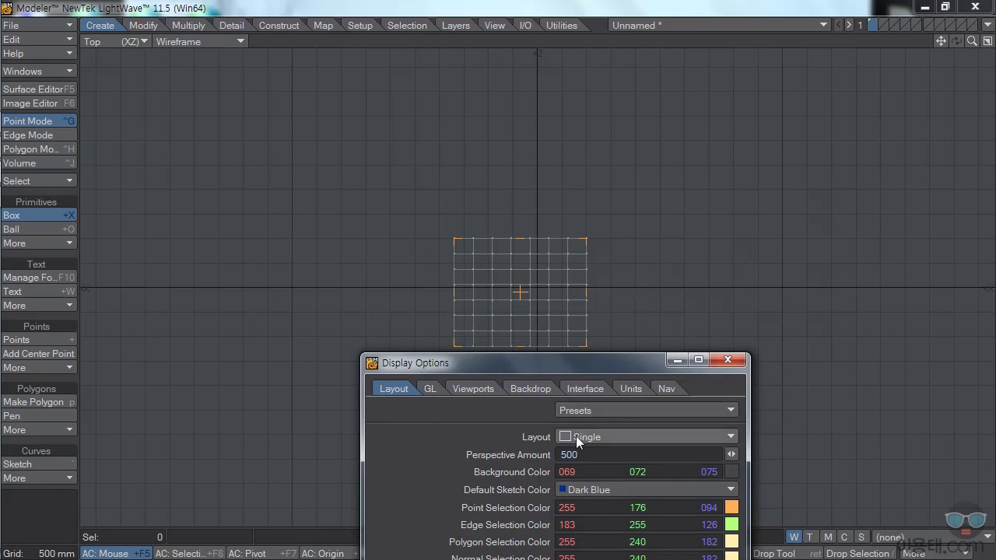
pyautogui.moveTo(601, 362); pyautogui.dragTo(590, 127)
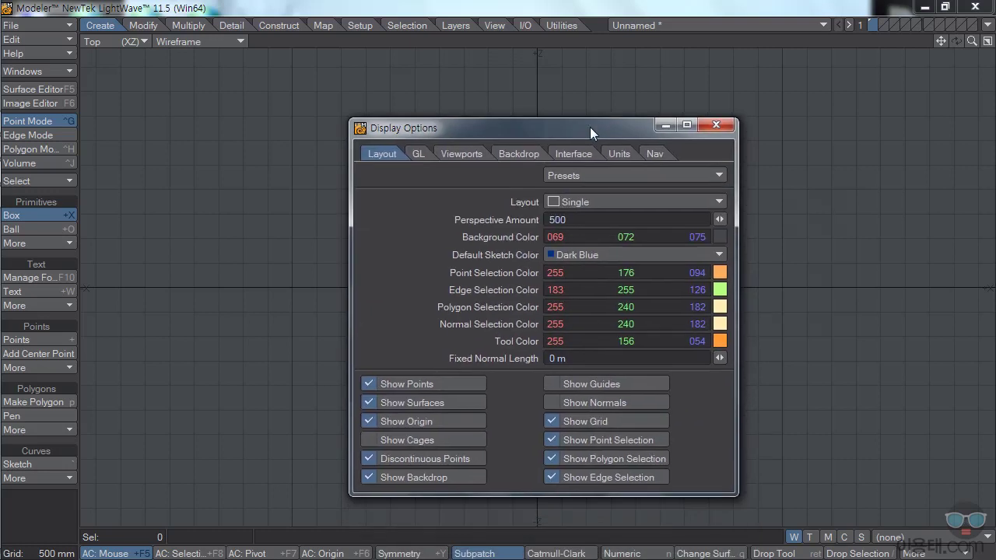
# Set the viewport layout to Quad and shift the Display Options window to uncover the Perspective and Right views
pyautogui.click(596, 203)
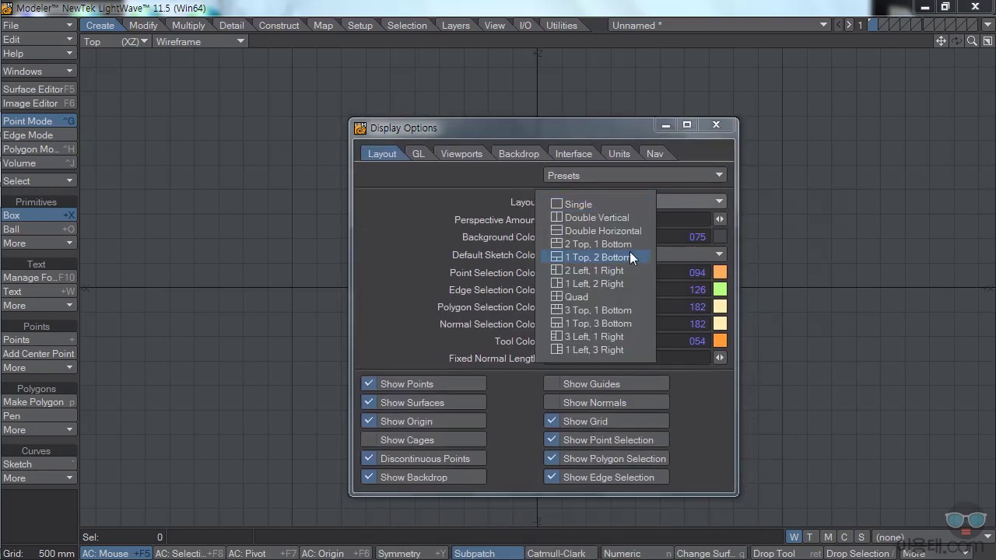
pyautogui.click(580, 298)
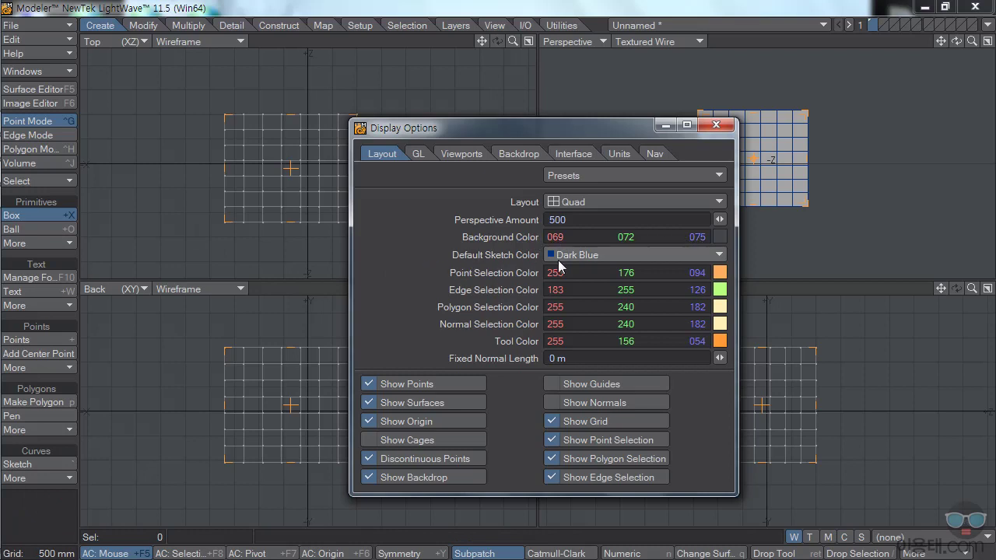
pyautogui.moveTo(604, 126); pyautogui.dragTo(464, 140)
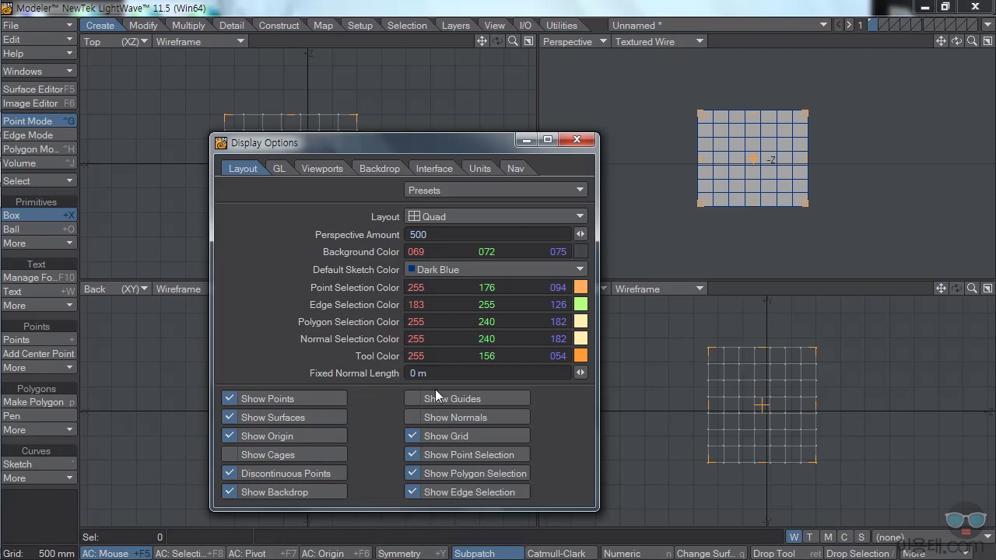
# Turn Show Points off and back on twice to compare how the box's points display in the viewports
pyautogui.click(230, 400)
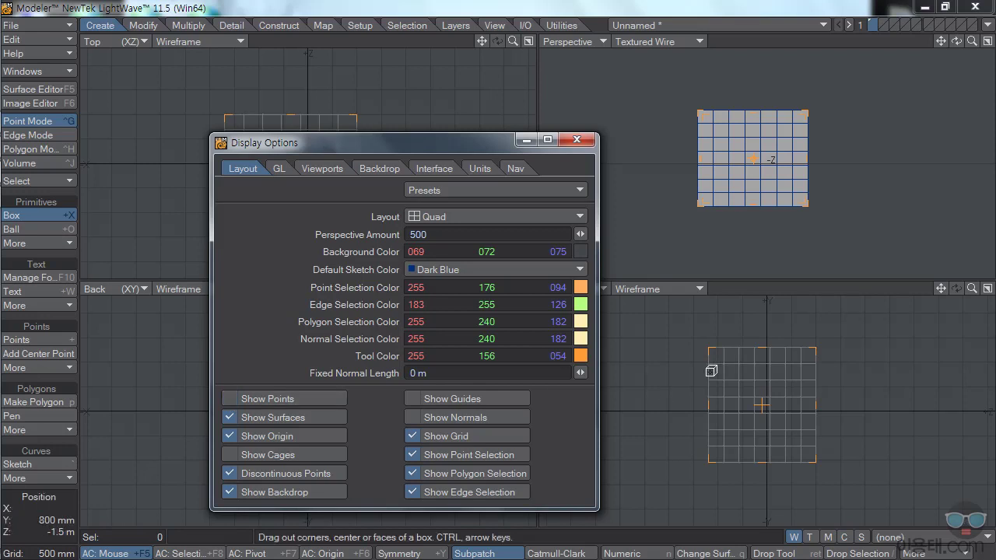
pyautogui.click(231, 400)
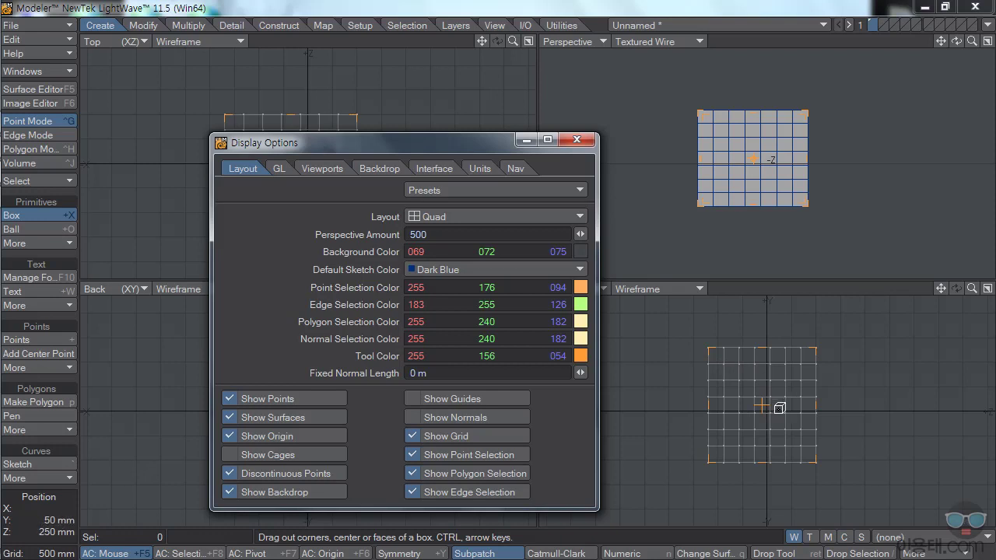
pyautogui.click(231, 398)
pyautogui.click(230, 399)
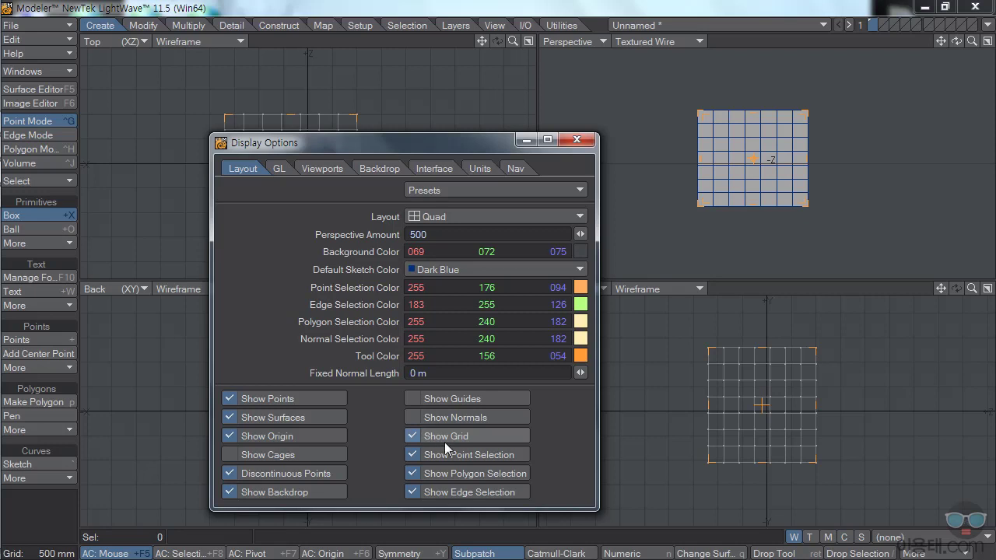
# Turn Show Grid off and back on twice to compare the grid around the box in an angled Perspective view
pyautogui.moveTo(445, 144); pyautogui.dragTo(613, 362)
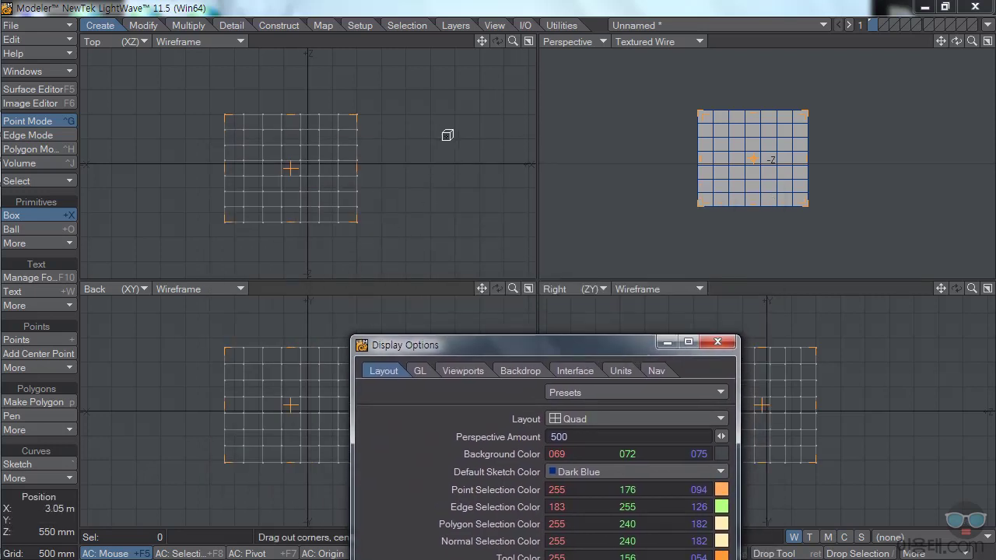
pyautogui.moveTo(956, 41)
pyautogui.mouseDown()
pyautogui.moveTo(956, 74)
pyautogui.moveTo(942, 47)
pyautogui.mouseUp()
pyautogui.moveTo(628, 350); pyautogui.dragTo(592, 158)
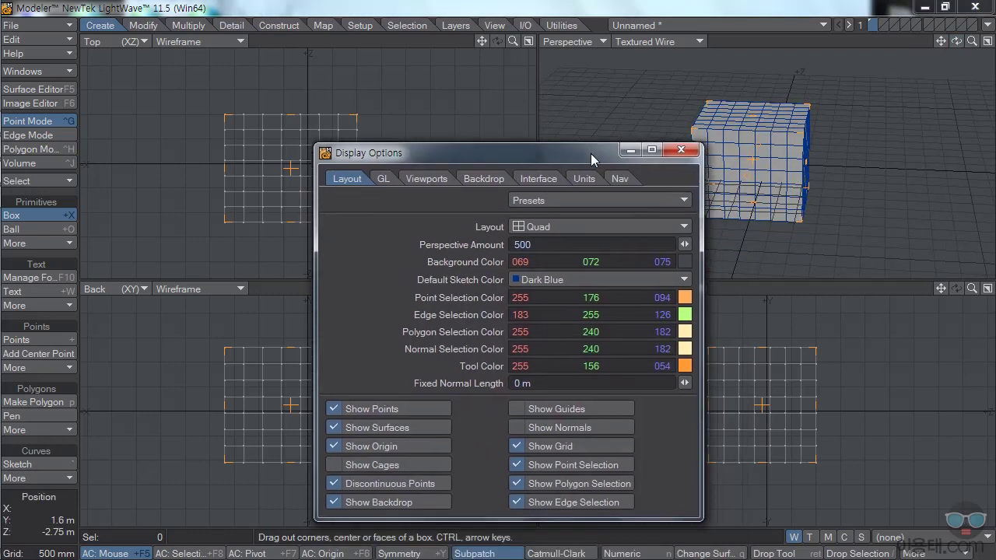
pyautogui.click(515, 448)
pyautogui.click(515, 448)
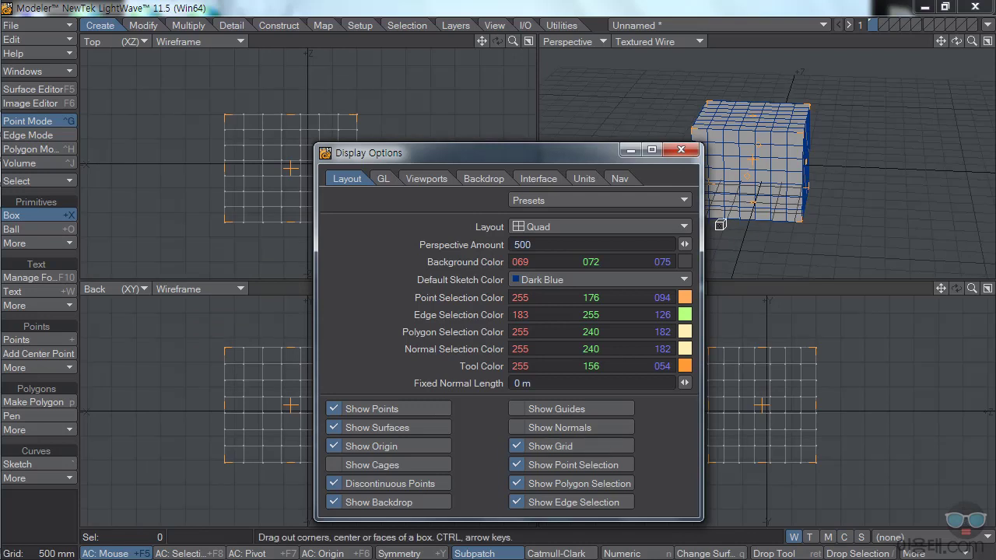
pyautogui.moveTo(592, 160); pyautogui.dragTo(494, 151)
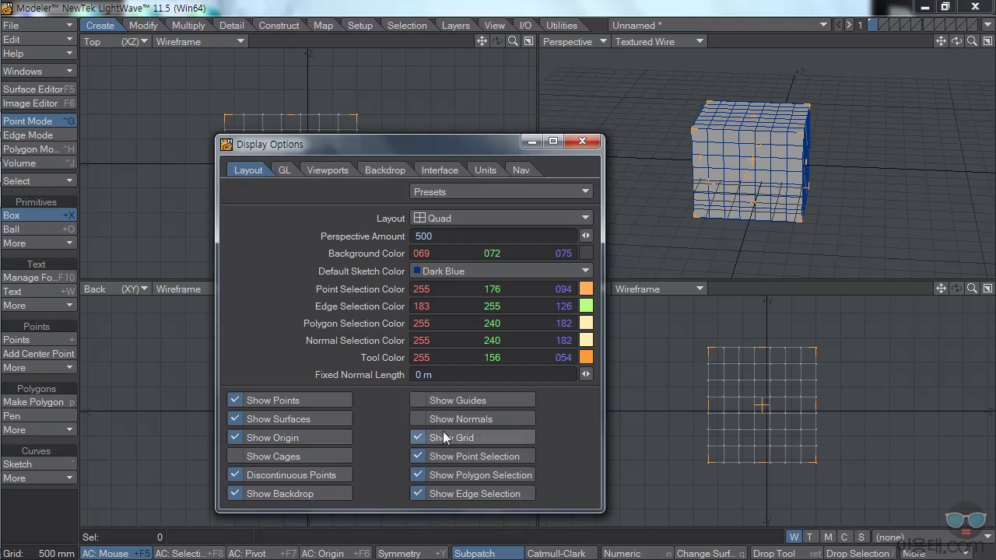
pyautogui.click(418, 440)
pyautogui.click(418, 441)
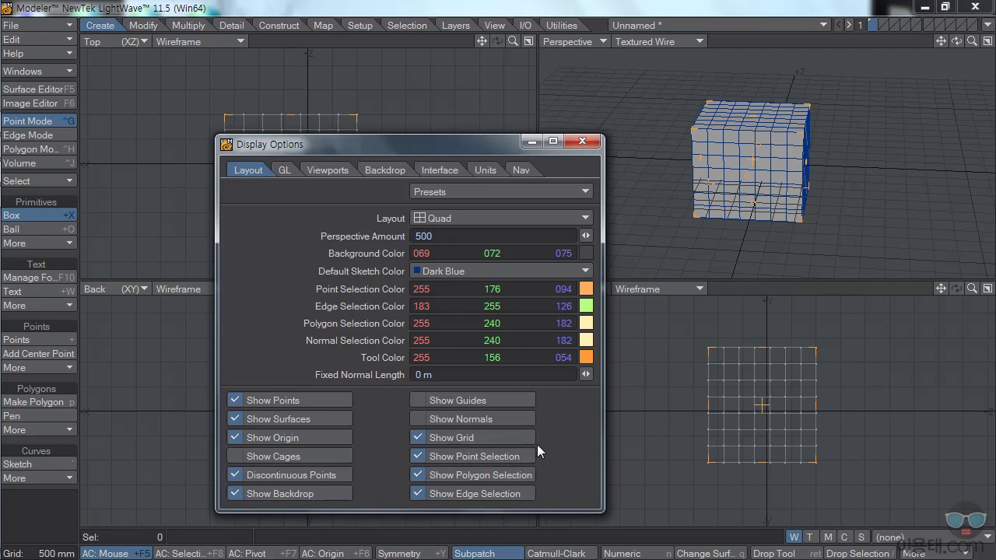
# Bring up the GL display settings and switch Reflections on and off again
pyautogui.click(286, 171)
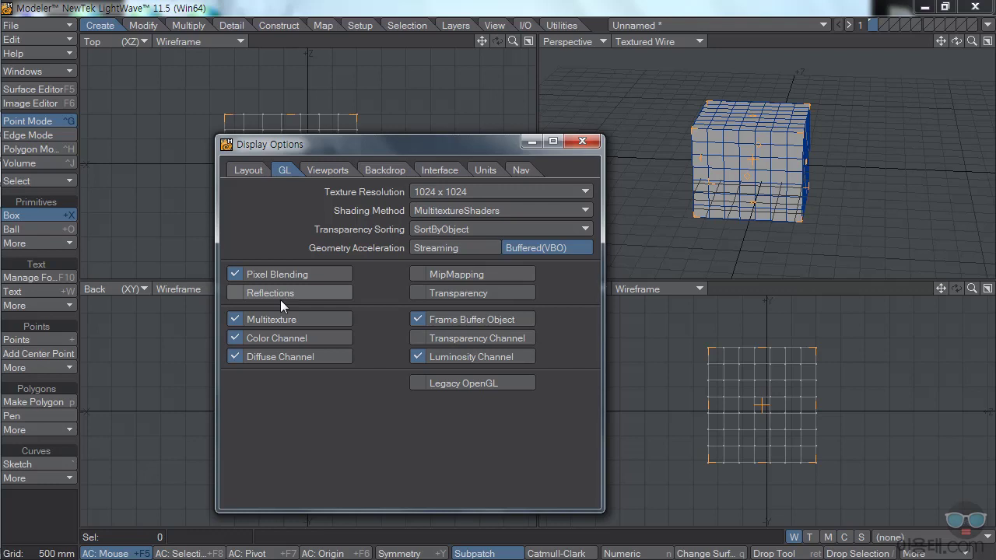
pyautogui.click(235, 294)
pyautogui.click(248, 293)
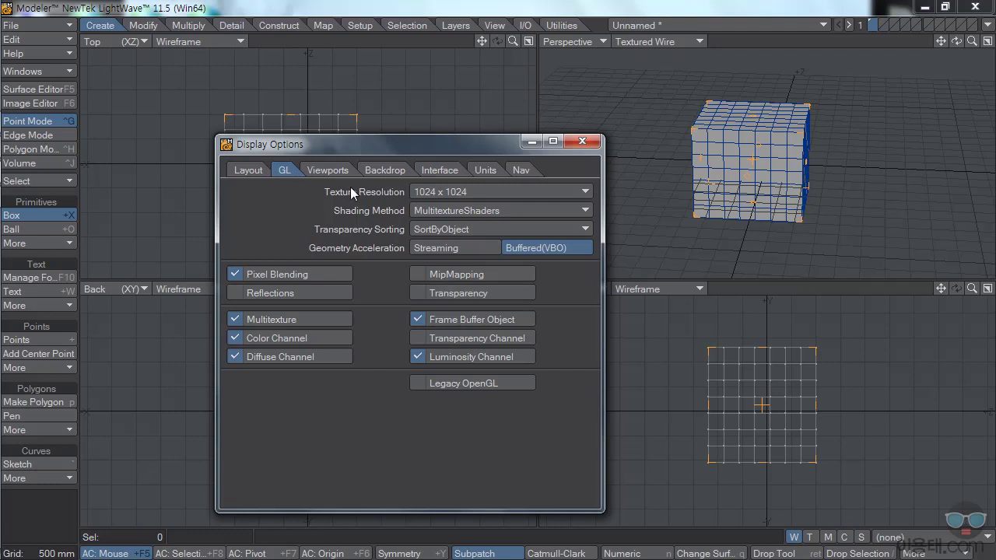
# Review the Viewports settings for TopL, TopR, BottL and BottR, return to TopL, and uncover that viewport
pyautogui.click(327, 170)
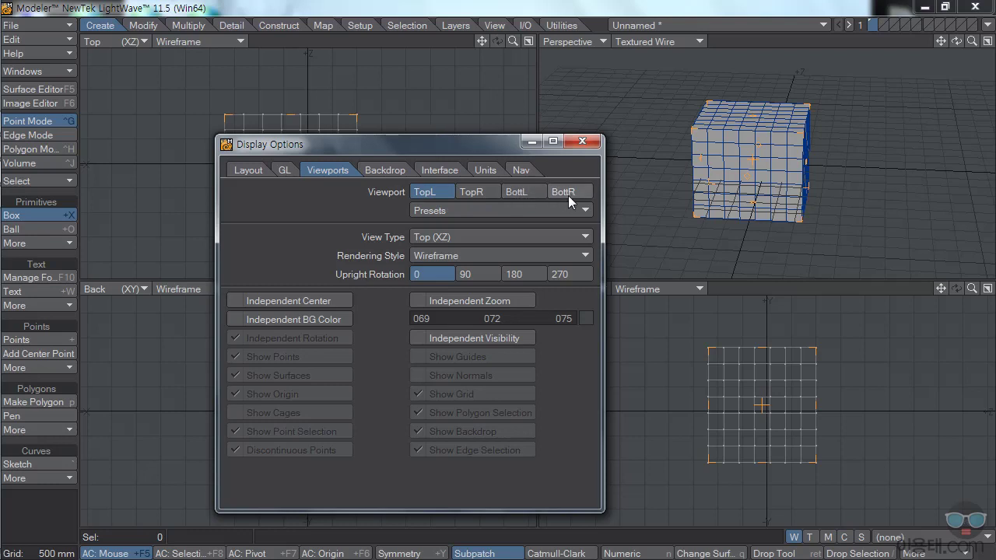
pyautogui.click(476, 192)
pyautogui.click(517, 191)
pyautogui.click(554, 192)
pyautogui.click(433, 194)
pyautogui.moveTo(440, 146); pyautogui.dragTo(605, 149)
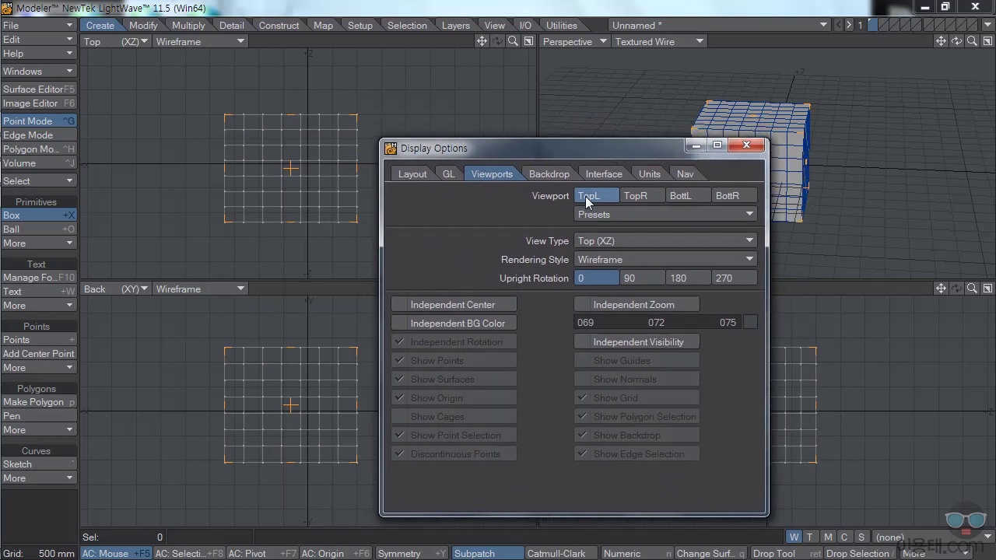
# Change the TopL viewport's view type to Bottom (XZ) and return it to Top (XZ)
pyautogui.click(601, 243)
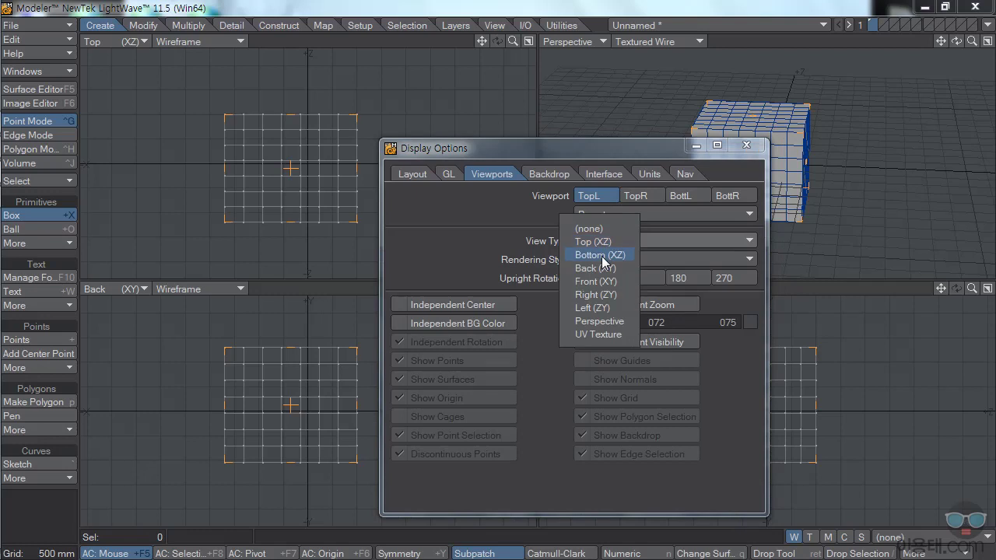
pyautogui.click(600, 255)
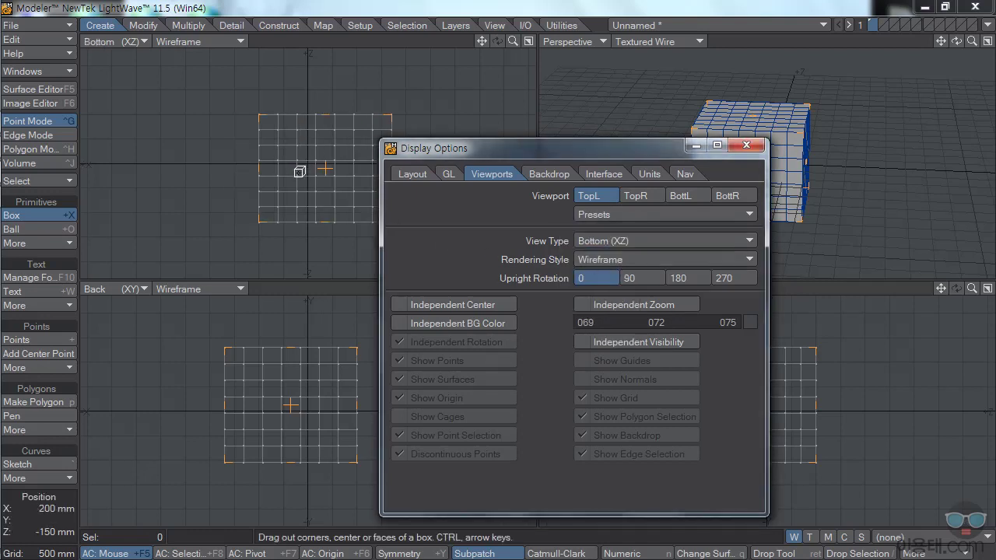
pyautogui.click(599, 241)
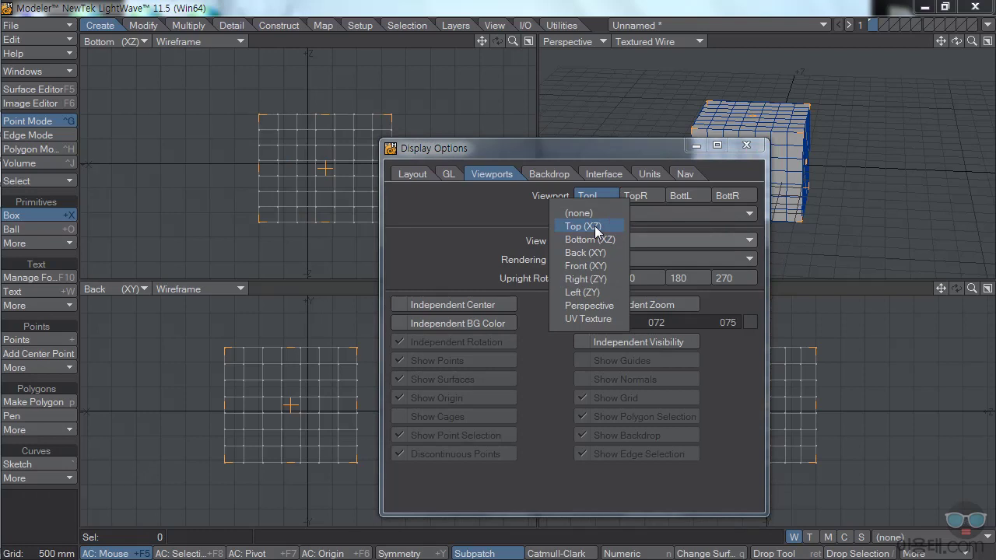
pyautogui.click(596, 232)
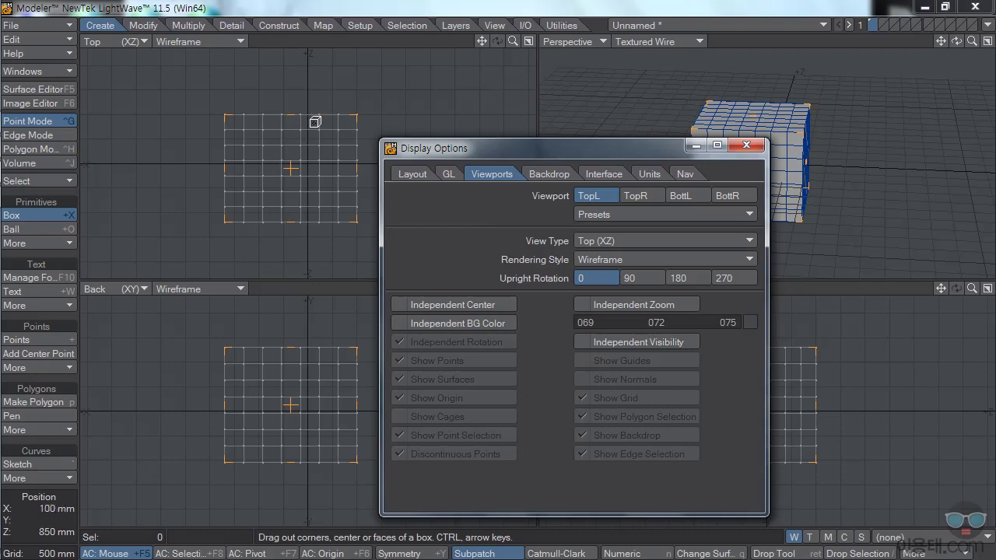
# Try the Textured Wire rendering style in the TopL viewport and return it to Wireframe
pyautogui.click(606, 261)
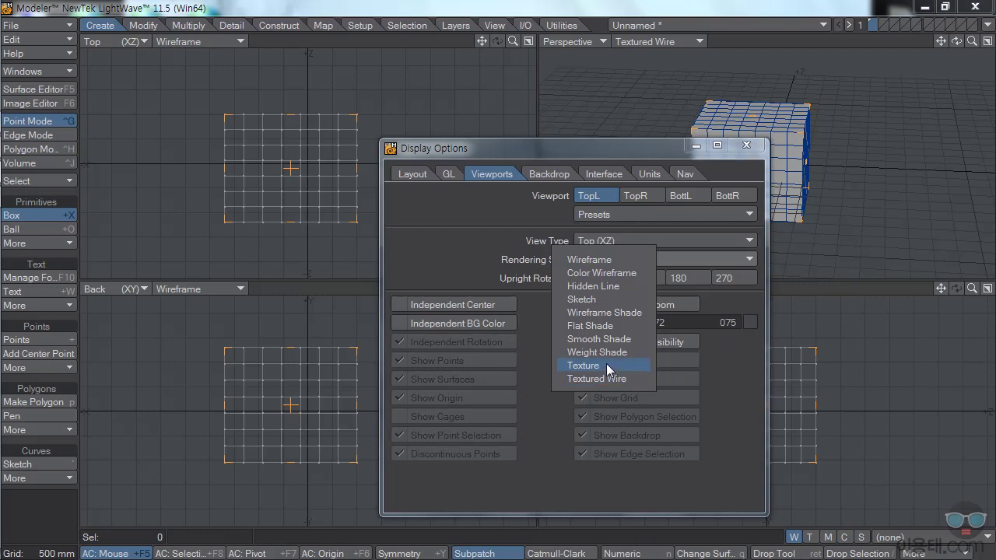
pyautogui.click(595, 379)
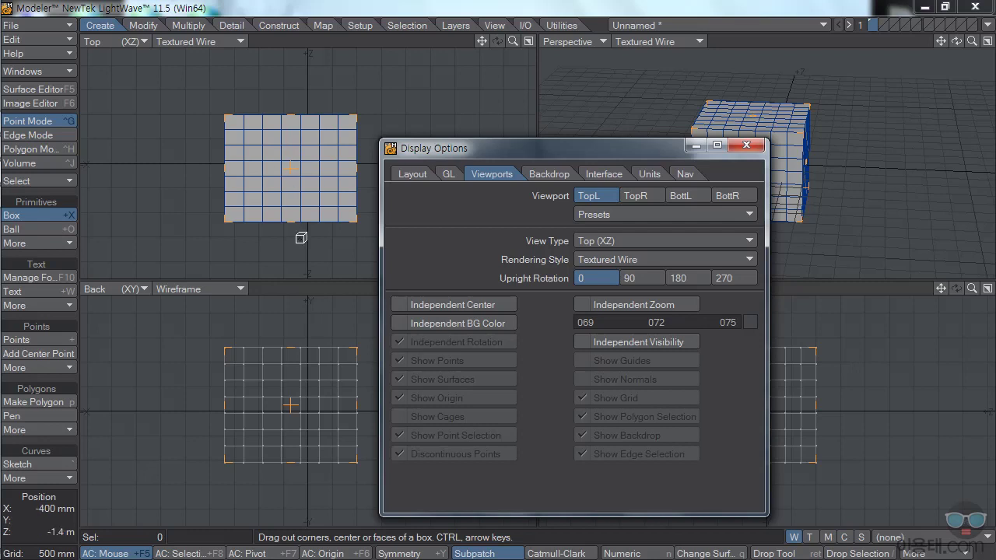
pyautogui.click(594, 262)
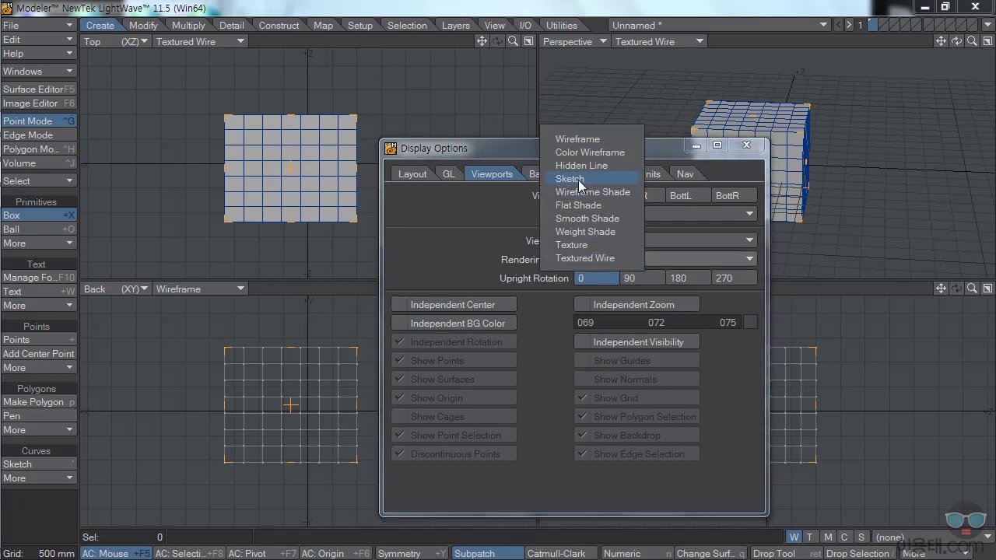
pyautogui.click(590, 141)
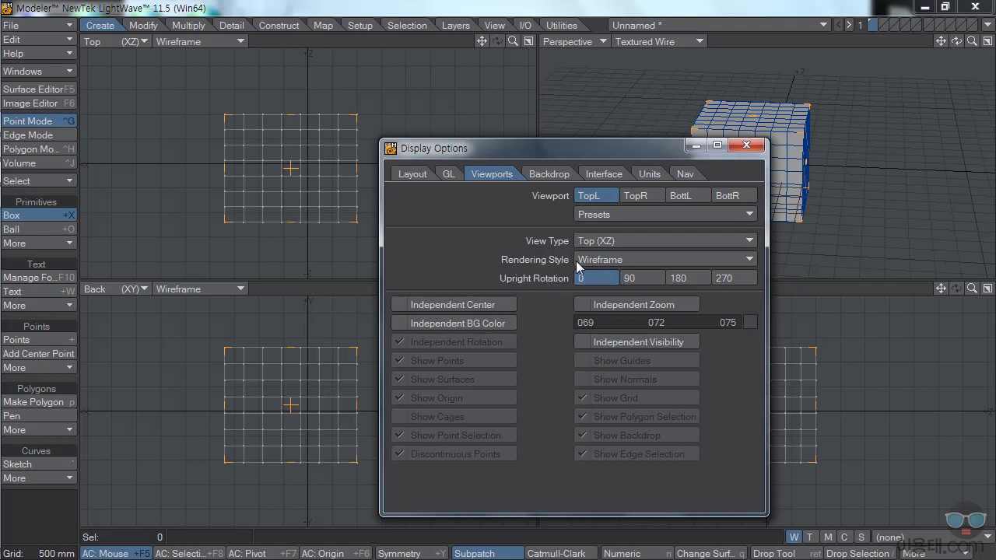
# Try upright rotations of 90, 180 and 270 for the TopL viewport and return to 0
pyautogui.click(630, 283)
pyautogui.click(687, 285)
pyautogui.click(725, 283)
pyautogui.click(592, 277)
# Look over the Backdrop settings and the image choices for the TopL viewport without loading an image
pyautogui.click(544, 178)
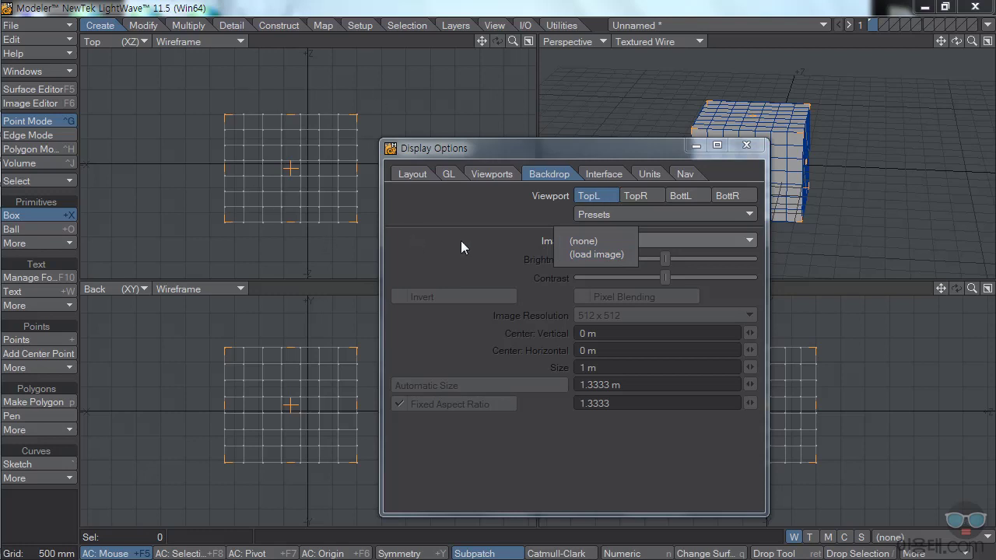
pyautogui.click(488, 249)
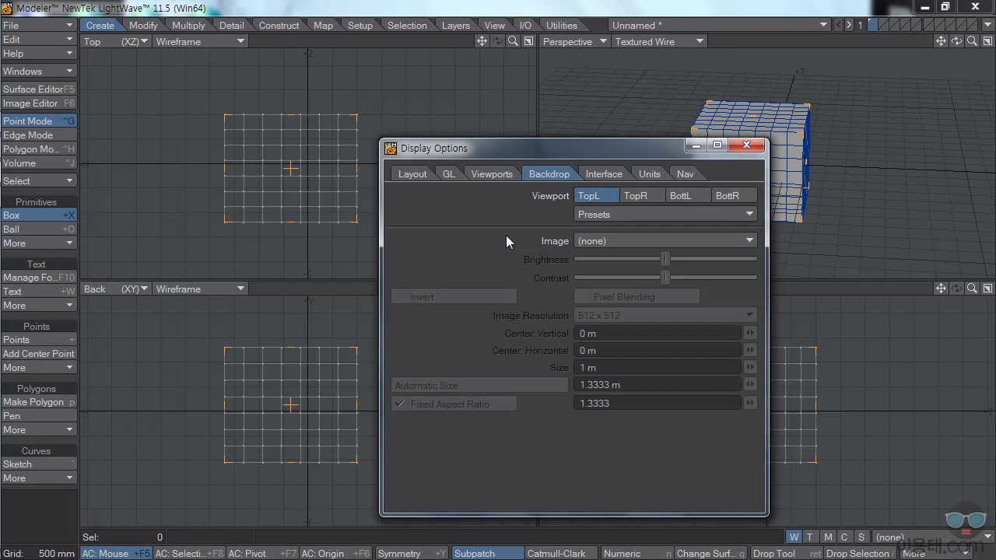
# Bring up the Interface settings, try the Right toolbar position, and return it to Left
pyautogui.click(585, 178)
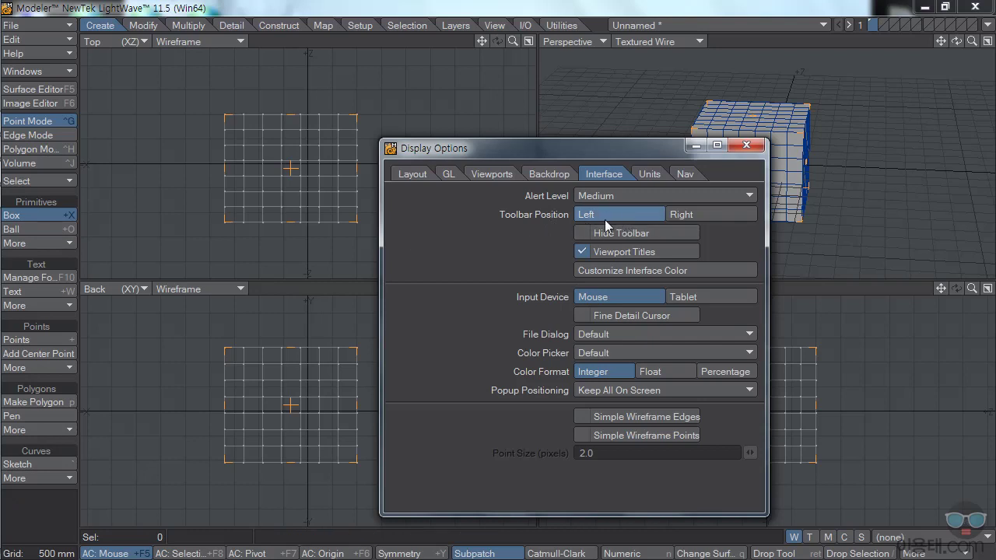
pyautogui.click(674, 215)
pyautogui.click(660, 216)
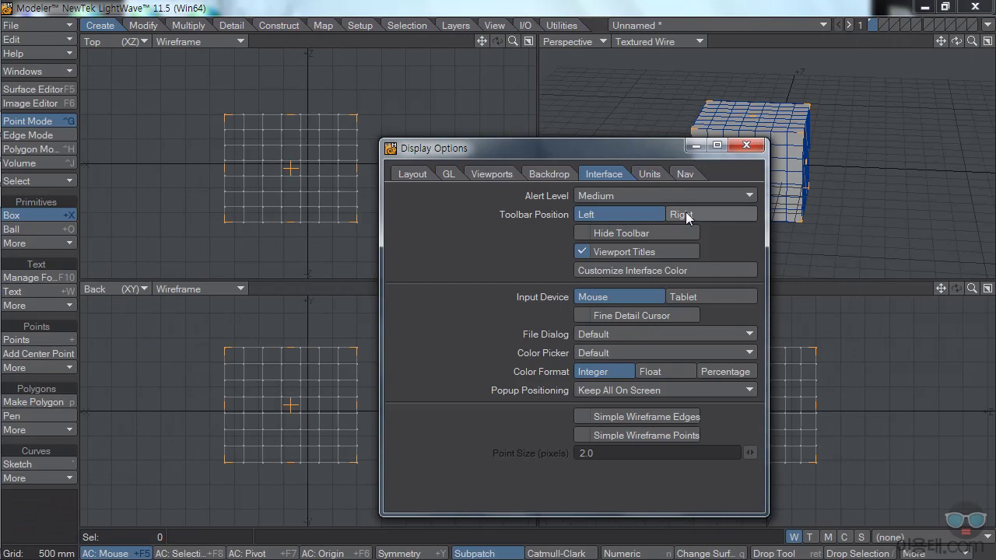
pyautogui.click(686, 217)
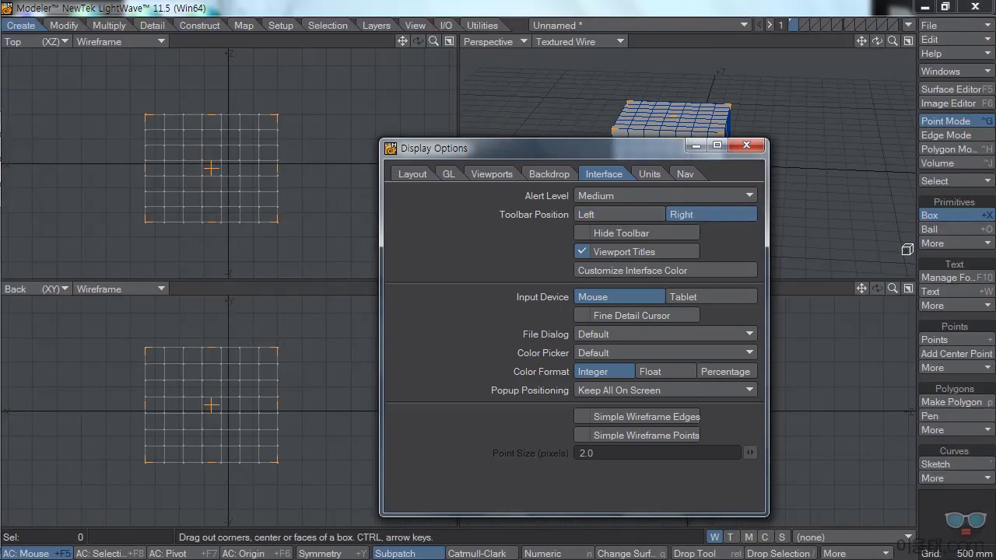
pyautogui.click(618, 215)
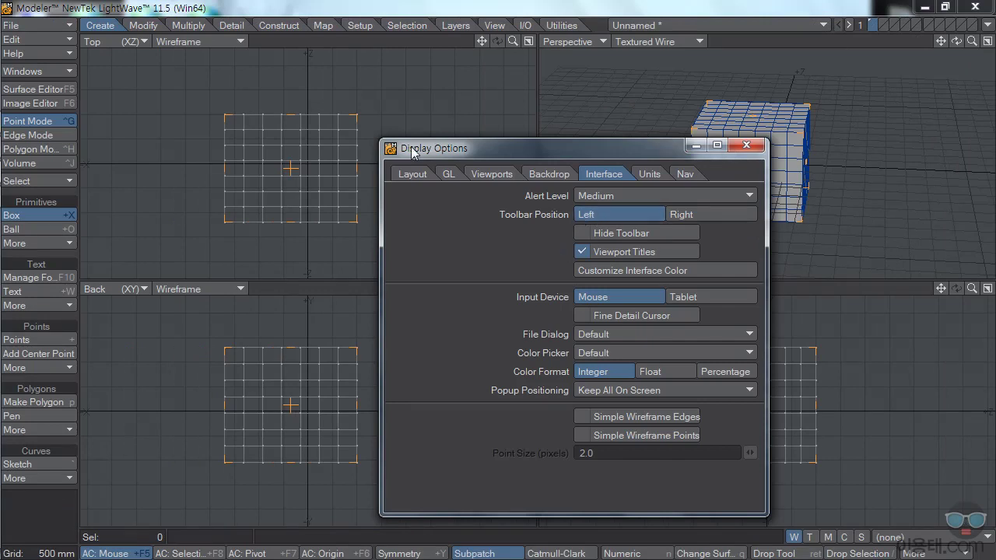
# Hide and restore the toolbar, and turn the viewport titles off and back on
pyautogui.moveTo(471, 156); pyautogui.dragTo(635, 179)
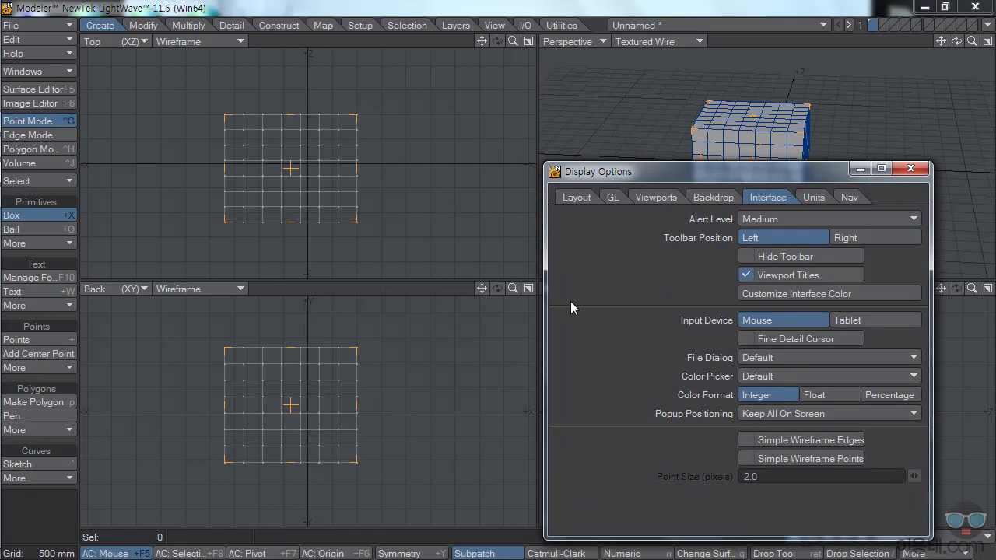
pyautogui.click(746, 258)
pyautogui.moveTo(736, 173); pyautogui.dragTo(693, 152)
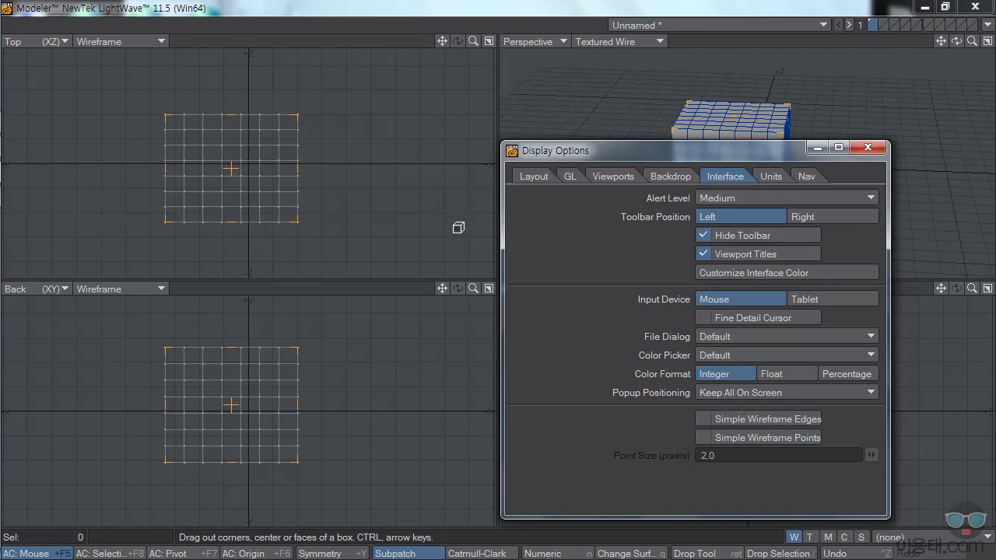
pyautogui.click(704, 236)
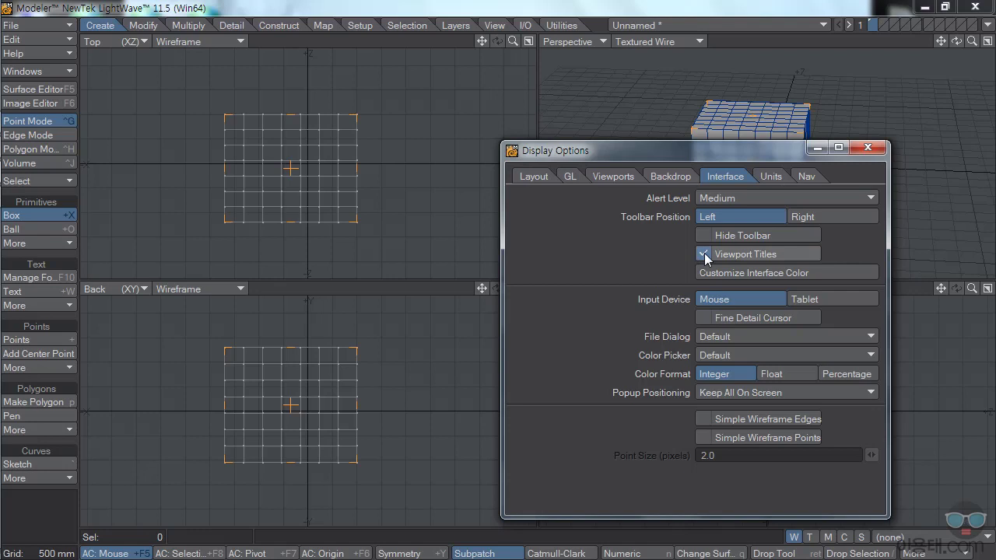
pyautogui.click(705, 253)
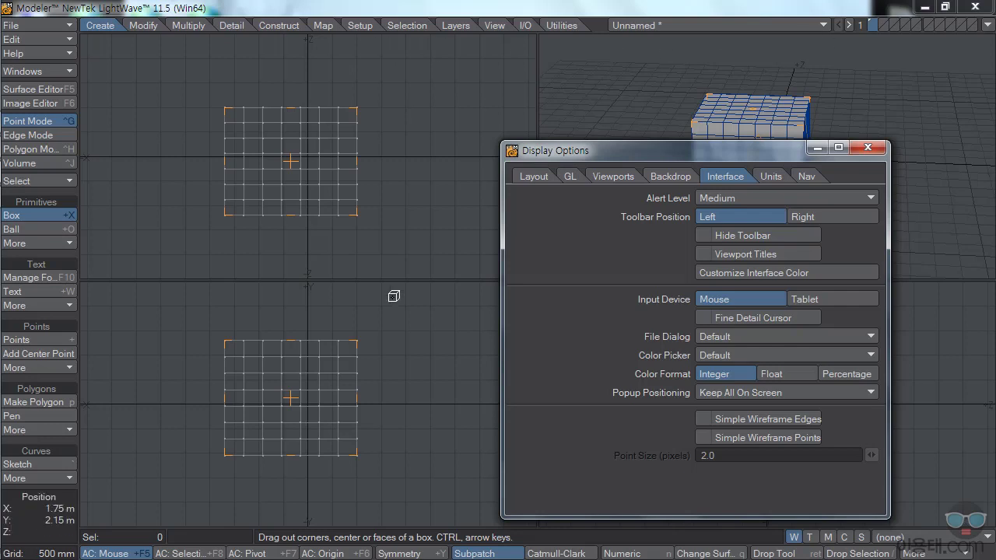
pyautogui.click(705, 253)
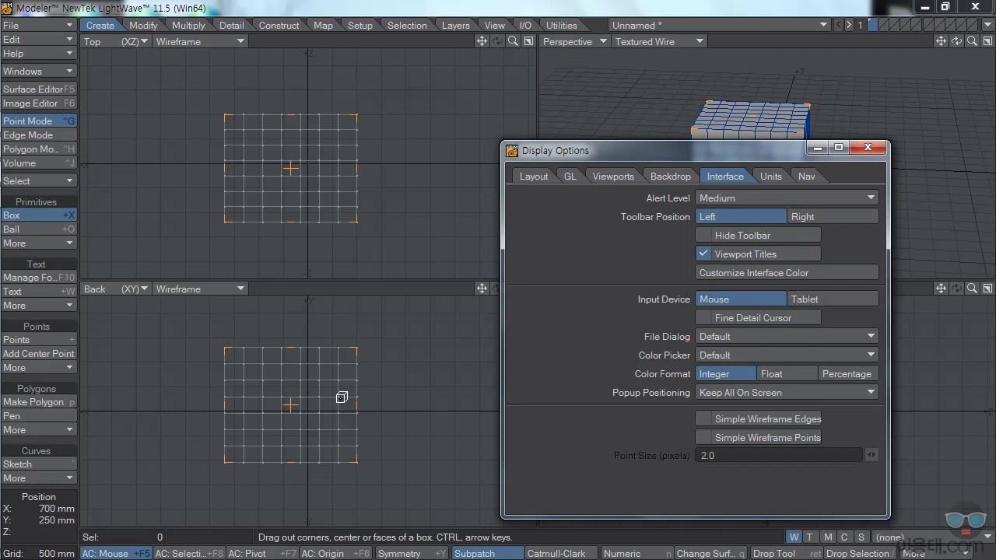
# Enable Simple Wireframe Points in the Interface settings
pyautogui.click(703, 437)
pyautogui.click(713, 438)
pyautogui.click(713, 438)
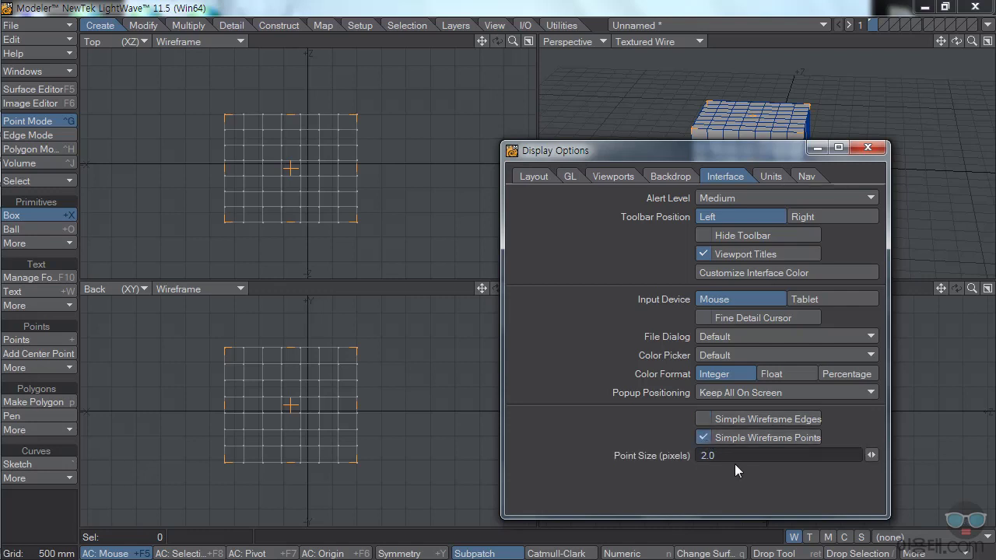
# Set the simple wireframe point size to 10 pixels
pyautogui.click(732, 456)
pyautogui.write('10')
pyautogui.press('Return')
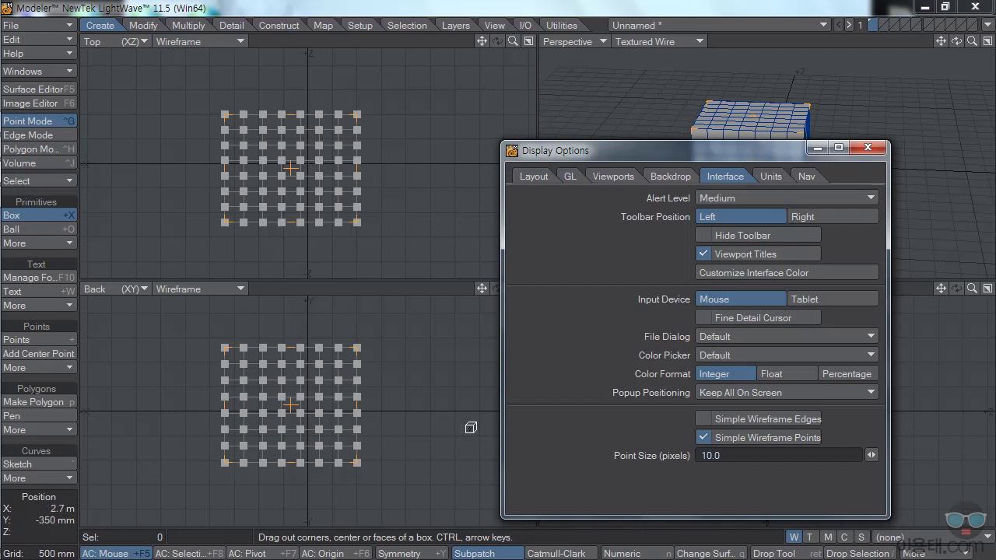
# Return the wireframe point size to 2 pixels and turn off Simple Wireframe Points
pyautogui.moveTo(736, 456); pyautogui.dragTo(682, 461)
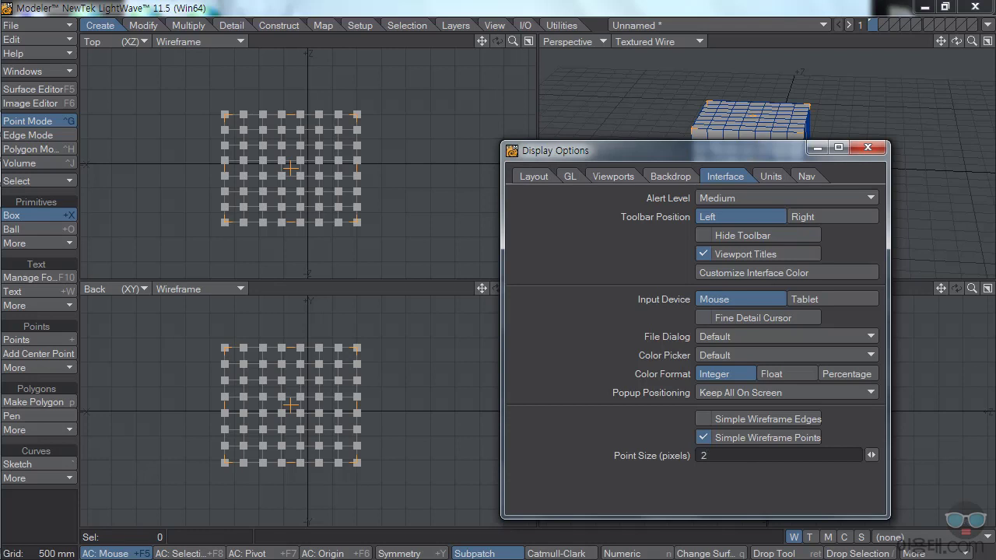
pyautogui.press('Return')
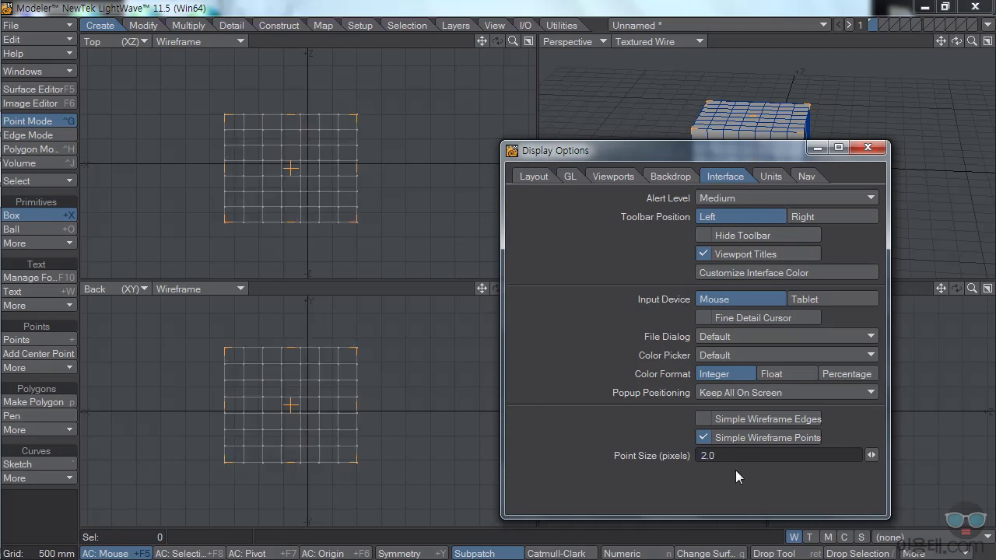
pyautogui.click(703, 438)
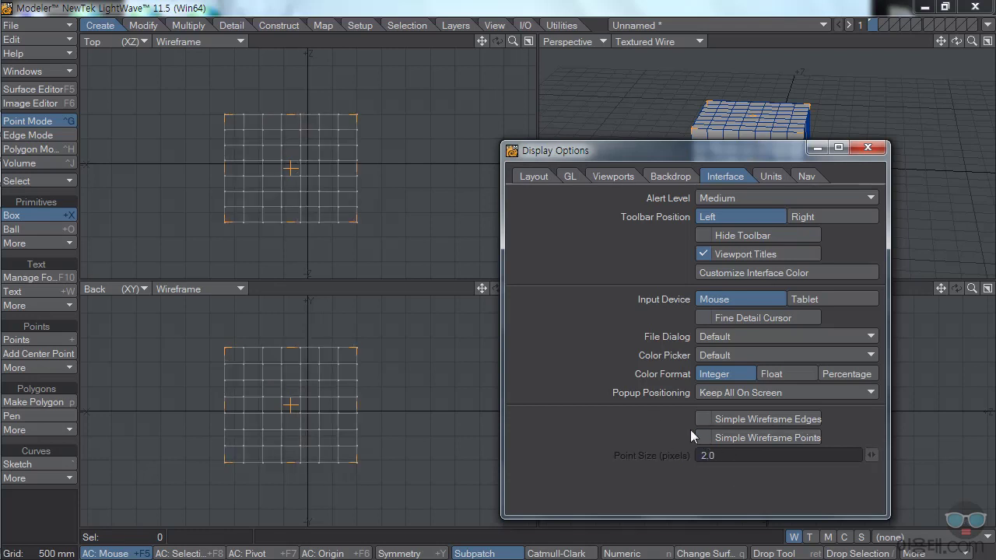
# Bring up the Units settings and look over the Default Unit choices, keeping meters
pyautogui.click(771, 176)
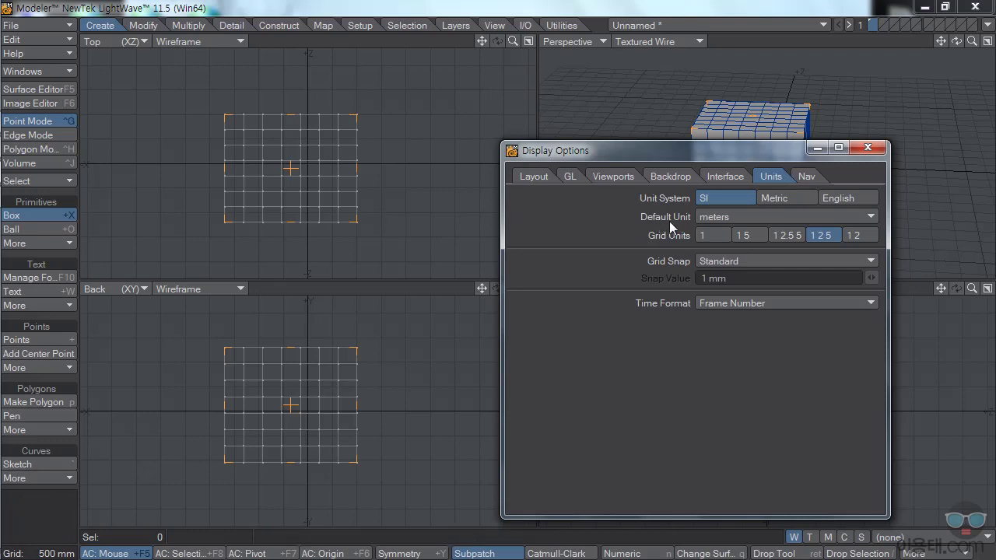
pyautogui.click(738, 218)
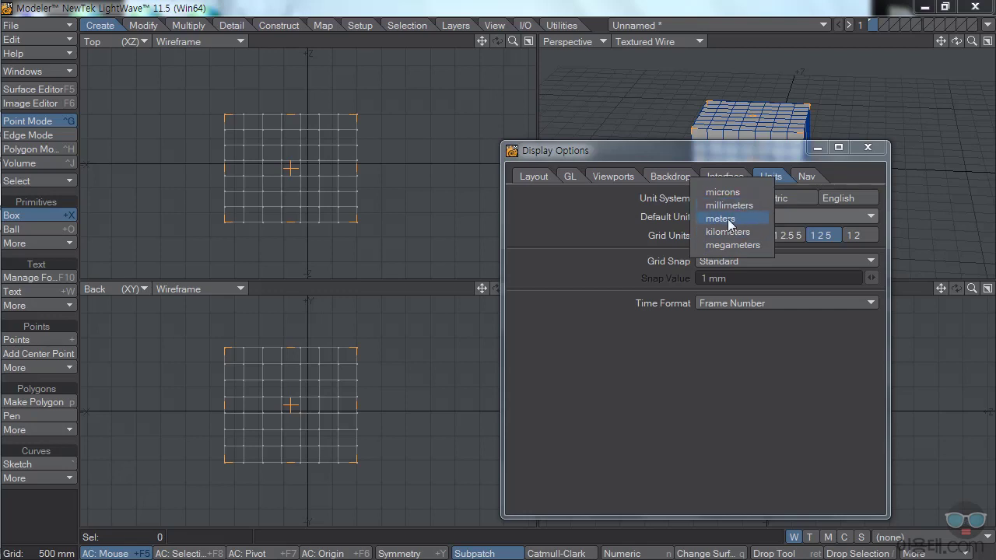
pyautogui.click(736, 219)
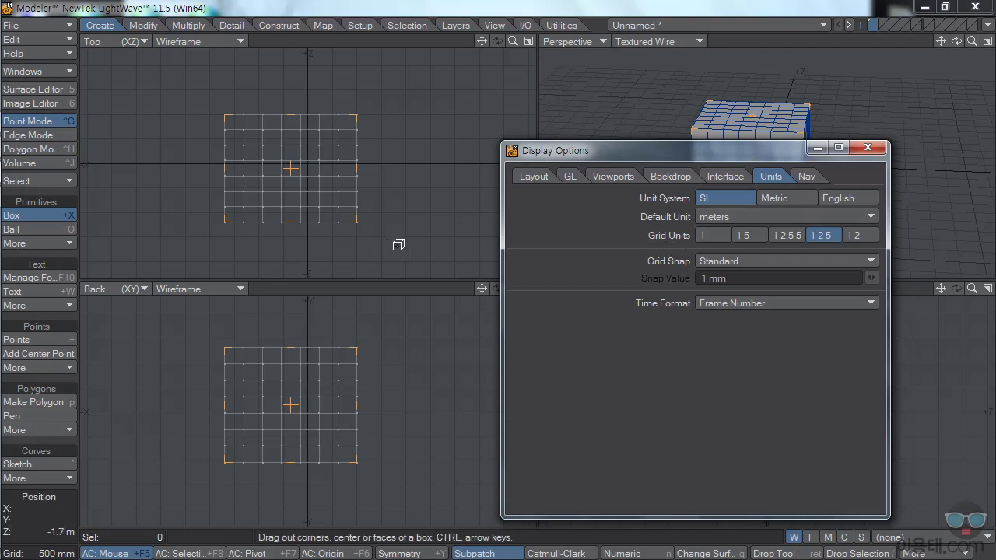
# Try the grid unit options 1, 1 5 and 1 2.5 5, and return to 1 2 5
pyautogui.click(708, 235)
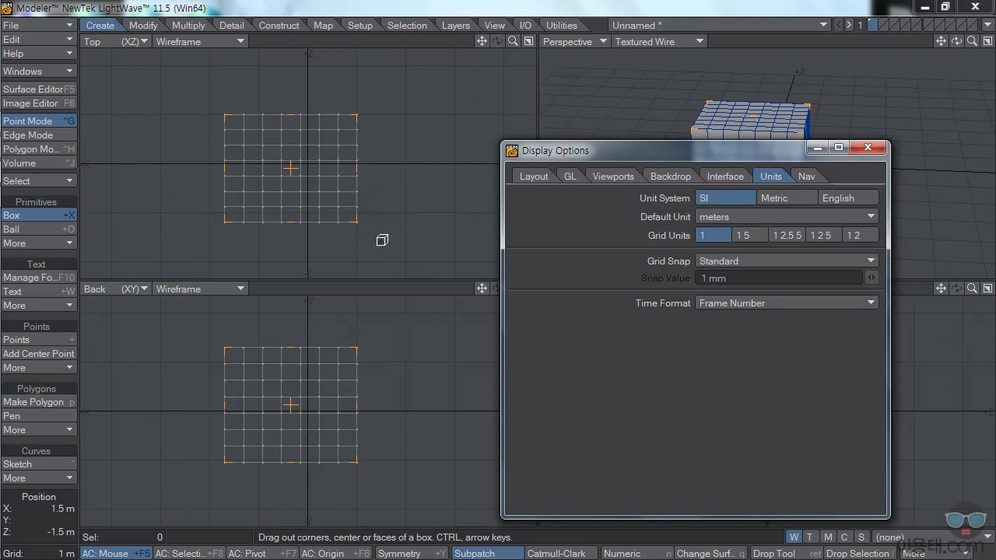
pyautogui.click(745, 238)
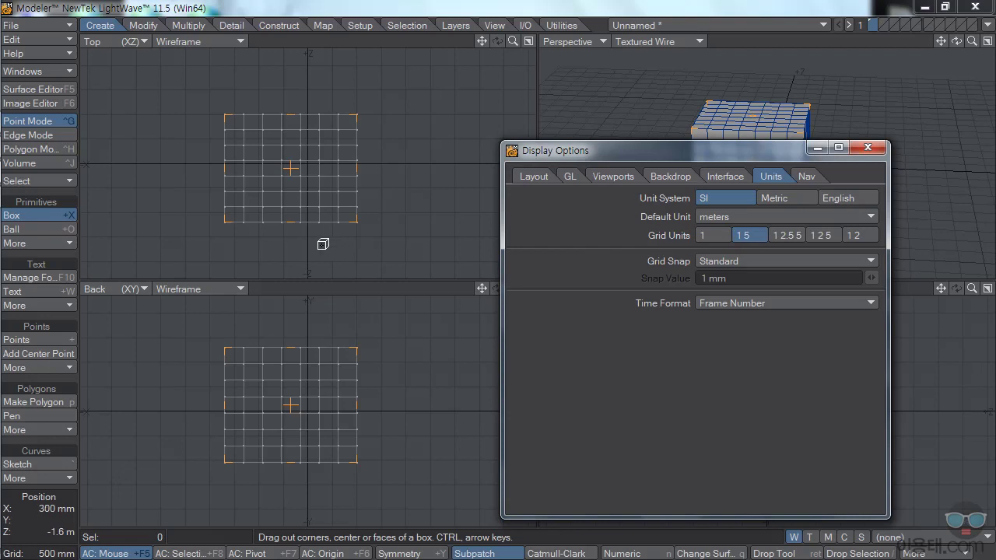
pyautogui.click(784, 237)
pyautogui.click(828, 239)
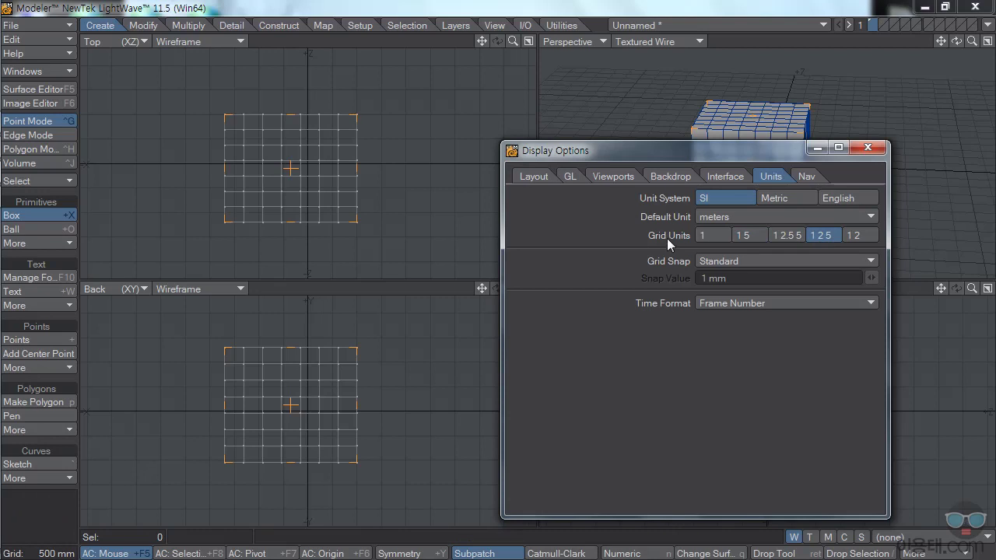
# Move the Display Options window clear of the Perspective and Right views and adjust the box under Standard grid snap
pyautogui.moveTo(737, 151); pyautogui.dragTo(471, 153)
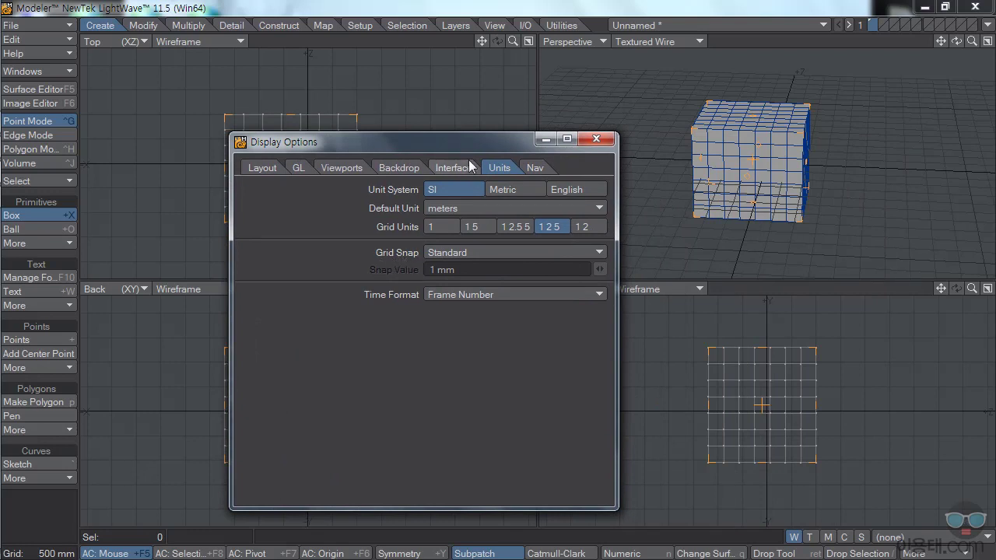
pyautogui.moveTo(490, 147); pyautogui.dragTo(390, 150)
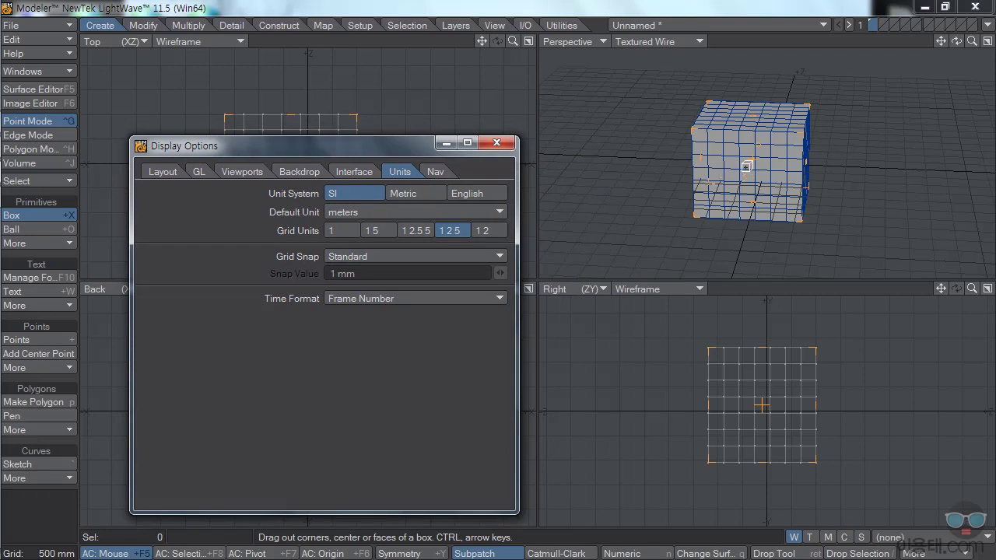
pyautogui.moveTo(751, 168)
pyautogui.mouseDown()
pyautogui.moveTo(763, 169)
pyautogui.moveTo(735, 168)
pyautogui.moveTo(750, 169)
pyautogui.mouseUp()
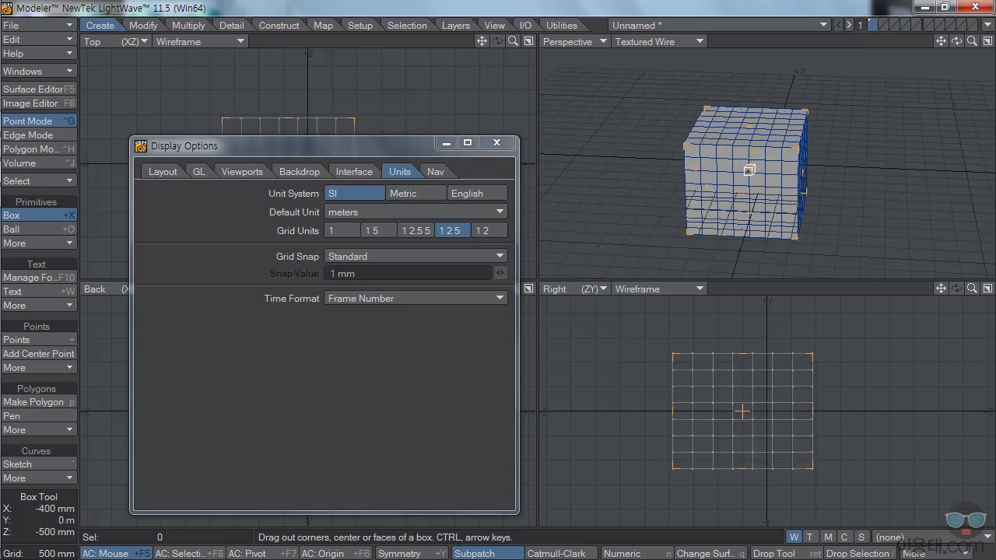
pyautogui.moveTo(745, 407); pyautogui.dragTo(747, 414)
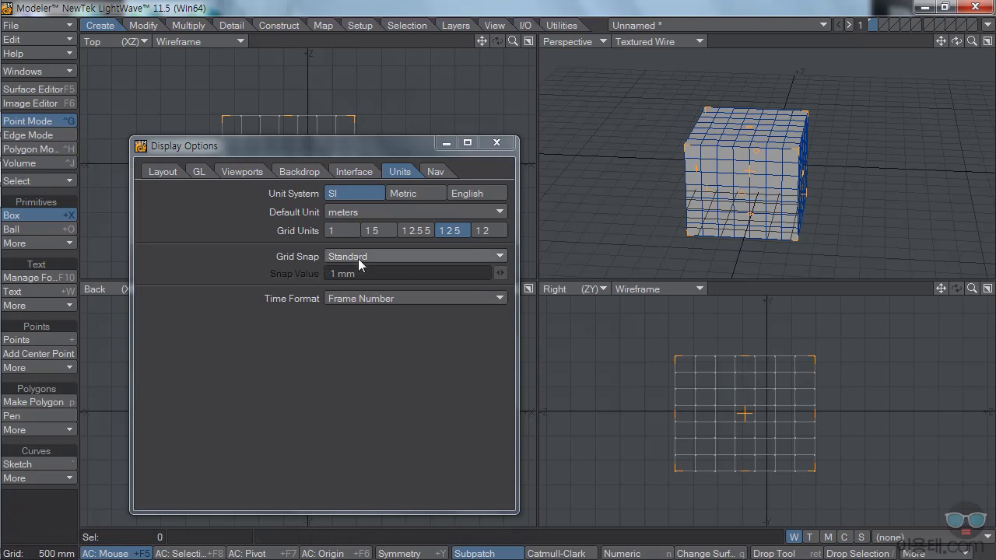
# Set Grid Snap to None and freely shift and resize the box in the Right view
pyautogui.click(404, 256)
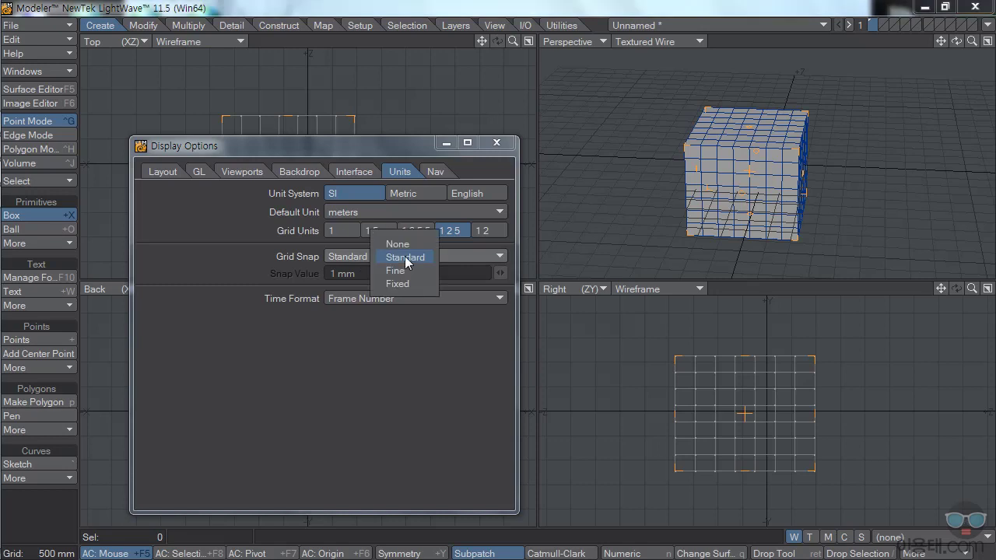
pyautogui.click(406, 247)
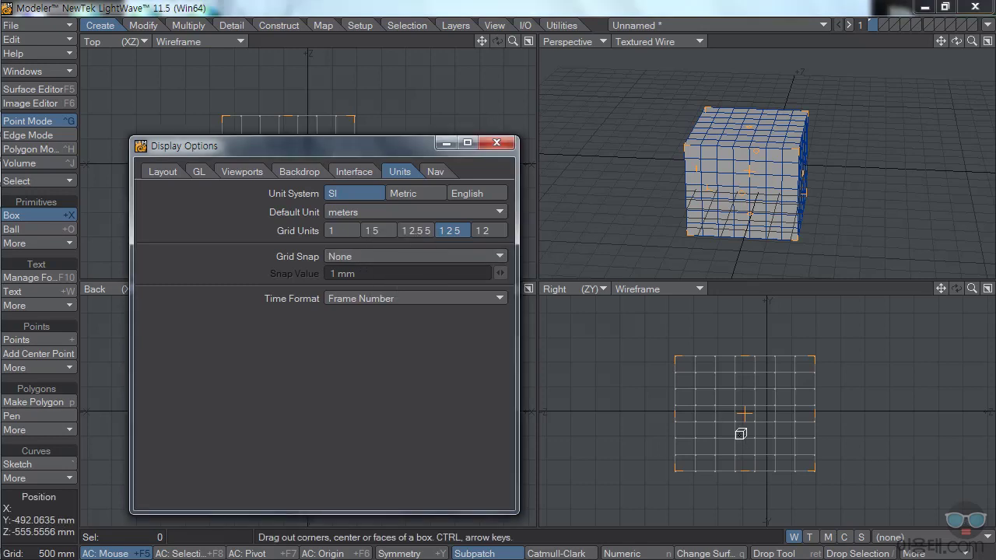
pyautogui.moveTo(744, 412)
pyautogui.mouseDown()
pyautogui.moveTo(746, 425)
pyautogui.moveTo(735, 417)
pyautogui.mouseUp()
pyautogui.moveTo(661, 419); pyautogui.dragTo(749, 409)
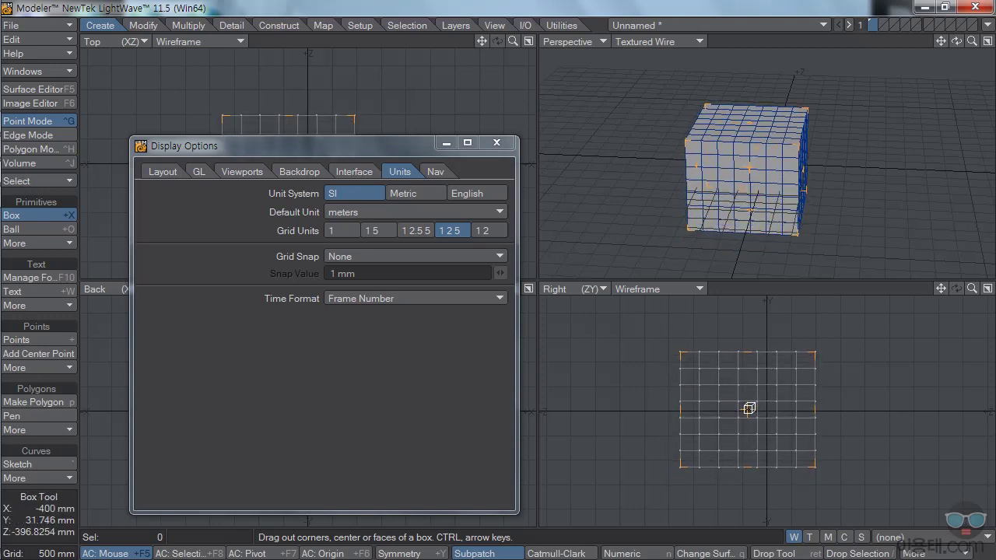
# Set Grid Snap back to Standard and try to adjust the Snap Value
pyautogui.click(450, 258)
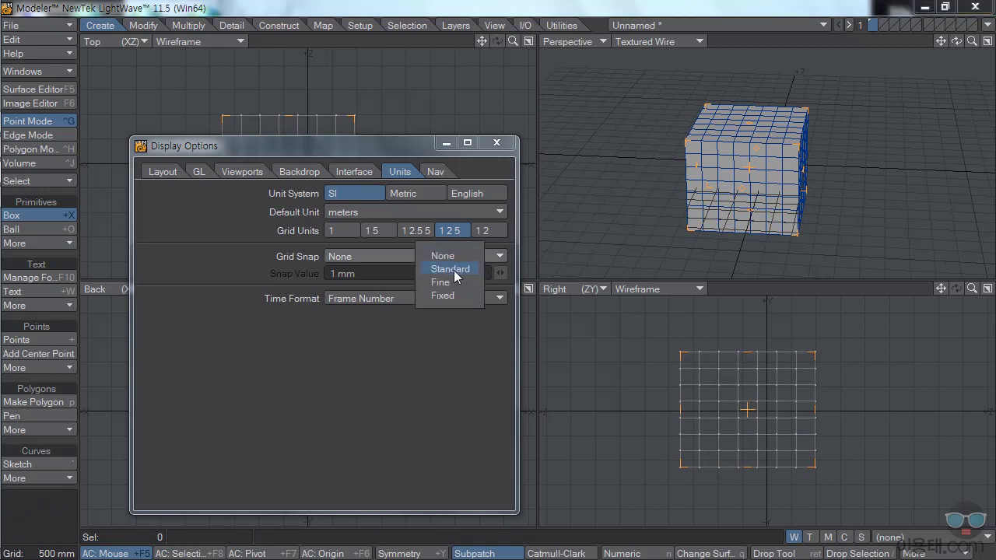
pyautogui.click(453, 269)
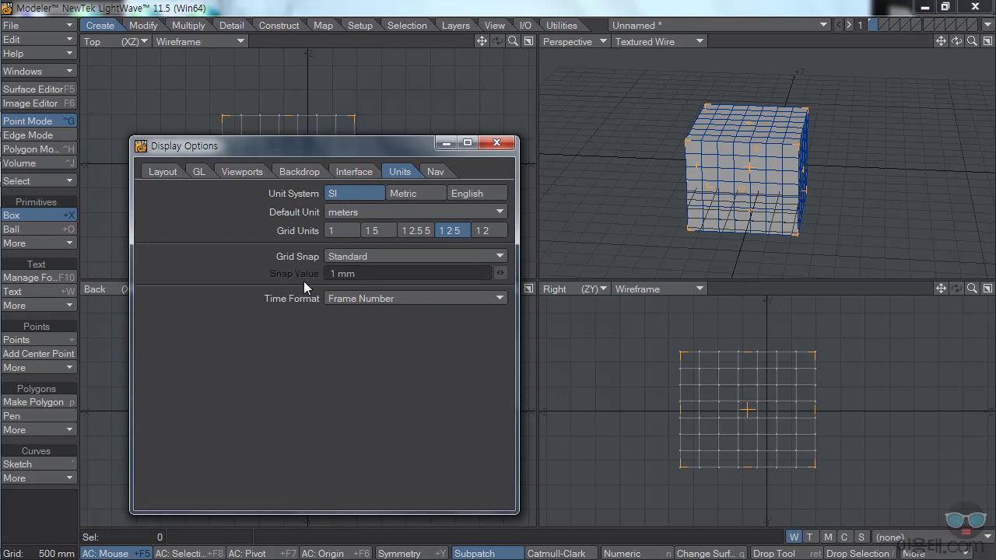
pyautogui.click(500, 275)
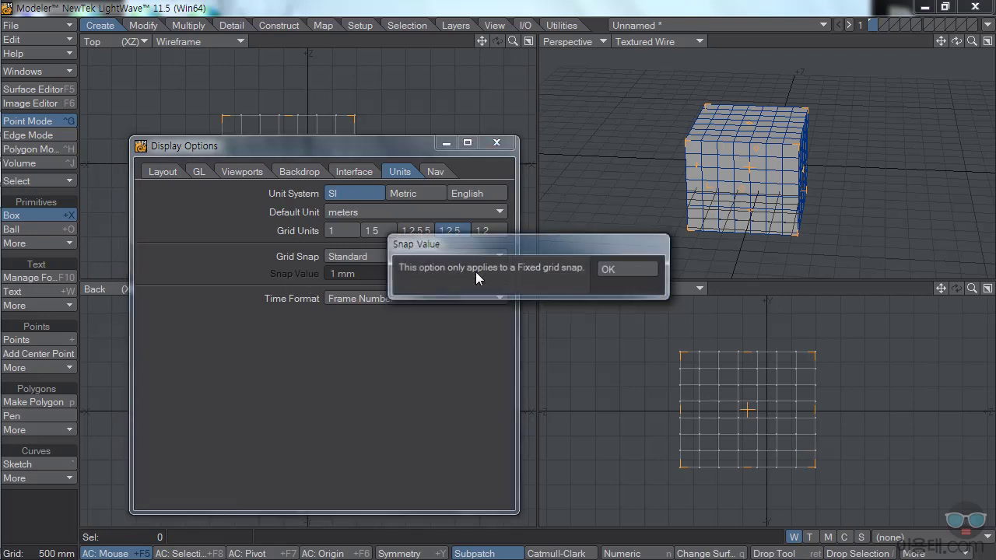
pyautogui.click(595, 270)
# Set Grid Snap to Fixed and adjust one side of the box in the Right view using the 1 mm snap value
pyautogui.click(414, 257)
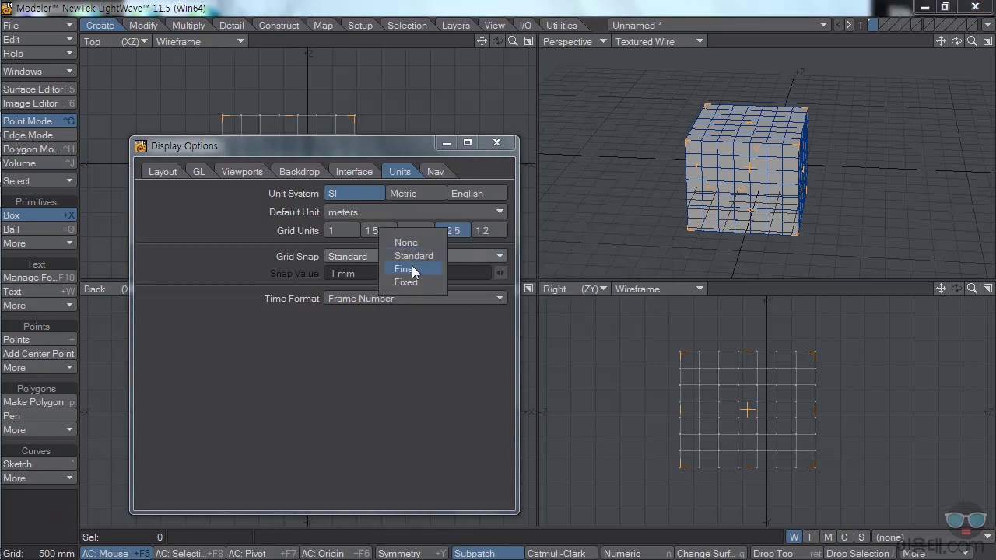
pyautogui.click(394, 256)
pyautogui.click(391, 256)
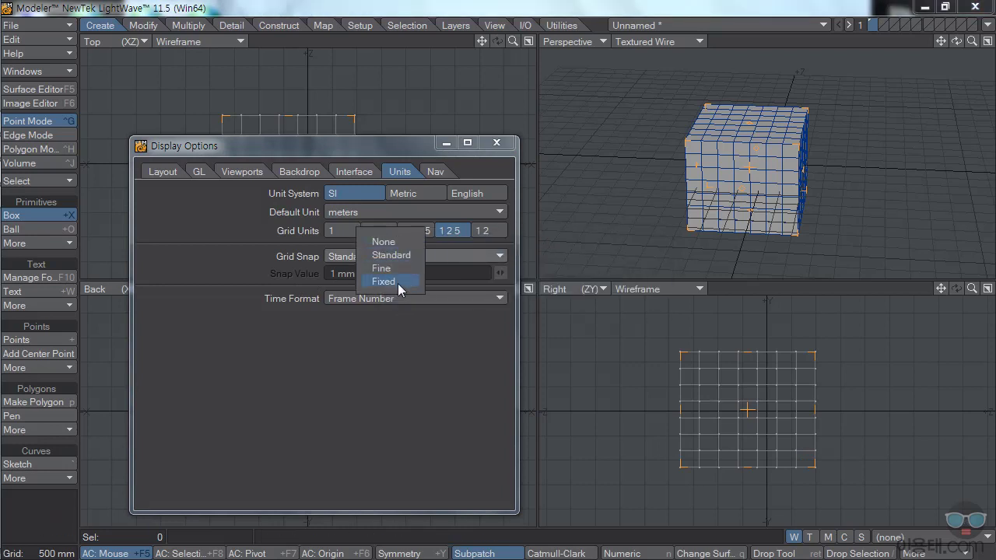
pyautogui.click(397, 283)
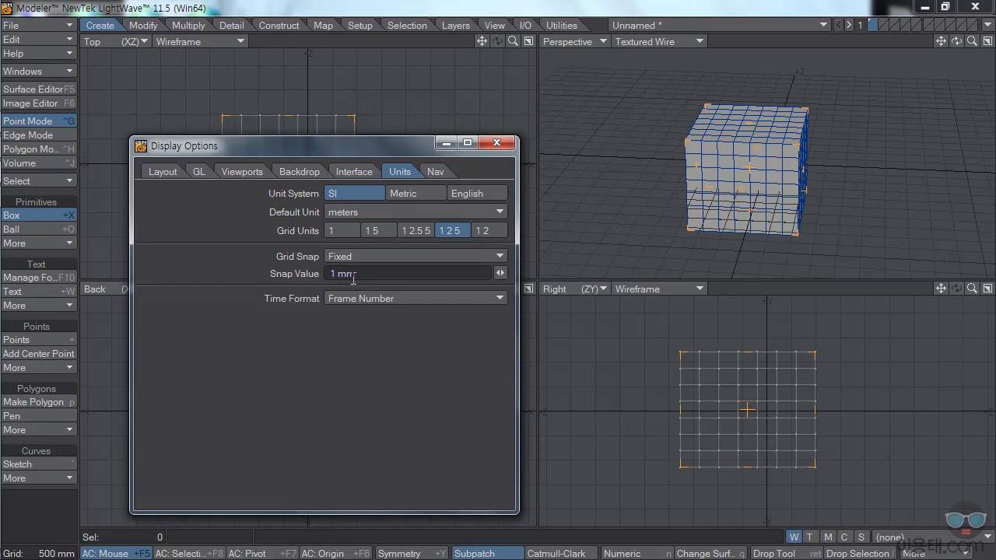
pyautogui.click(710, 409)
pyautogui.moveTo(710, 409); pyautogui.dragTo(686, 408)
# Set the Snap Value to 10 mm and stretch the box's side outward in the Right view
pyautogui.click(332, 273)
pyautogui.write('0')
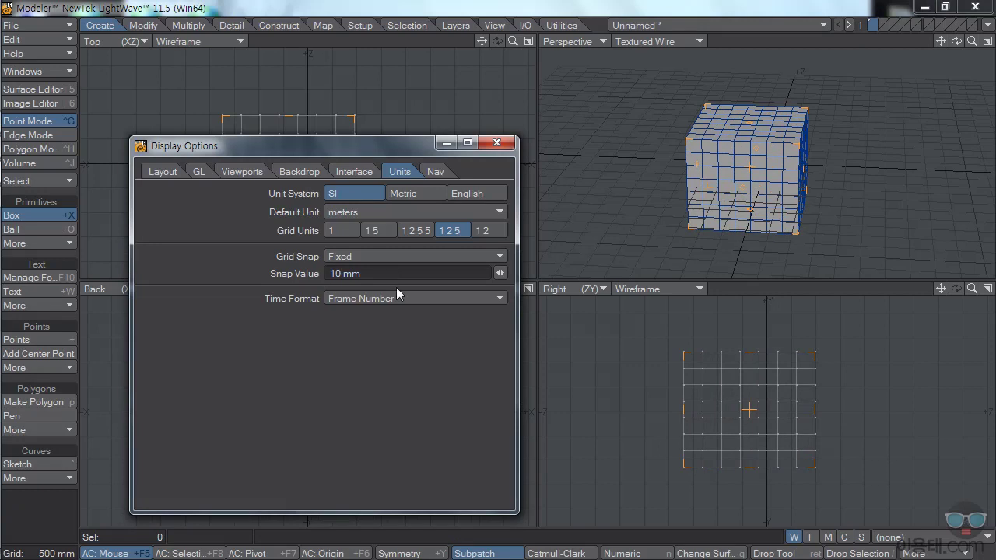
pyautogui.moveTo(681, 413); pyautogui.dragTo(659, 418)
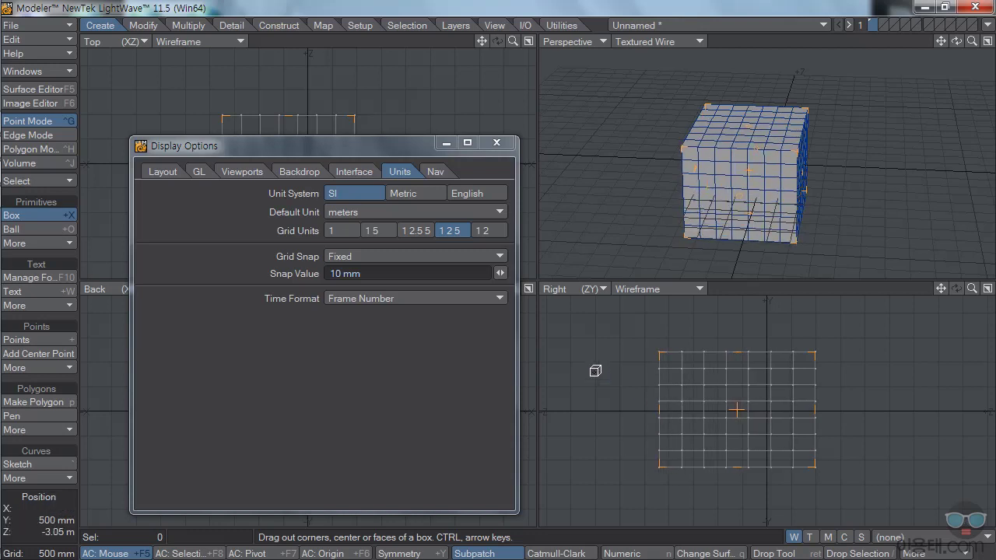
# Restore the Snap Value to 1 mm and set Grid Snap back to Standard
pyautogui.click(339, 274)
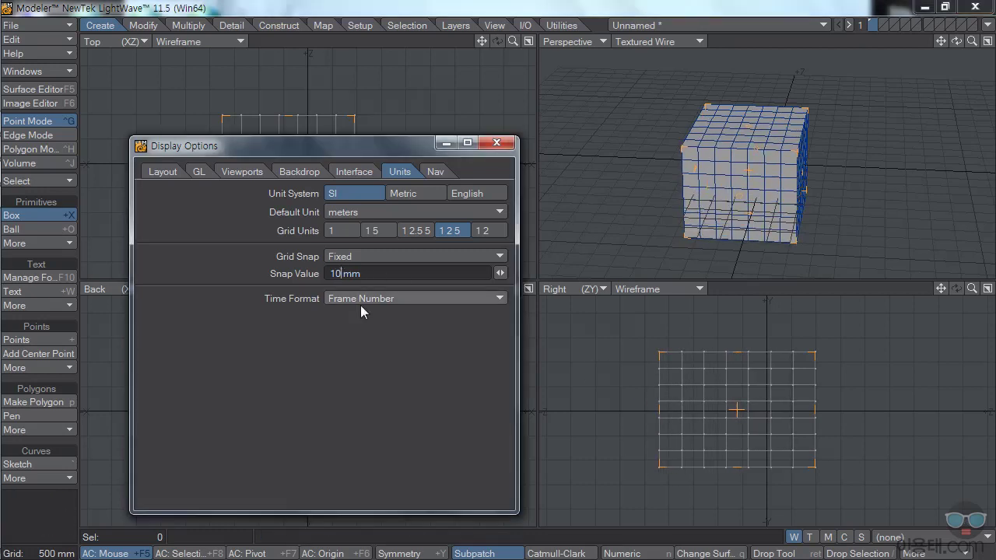
pyautogui.press('BackSpace')
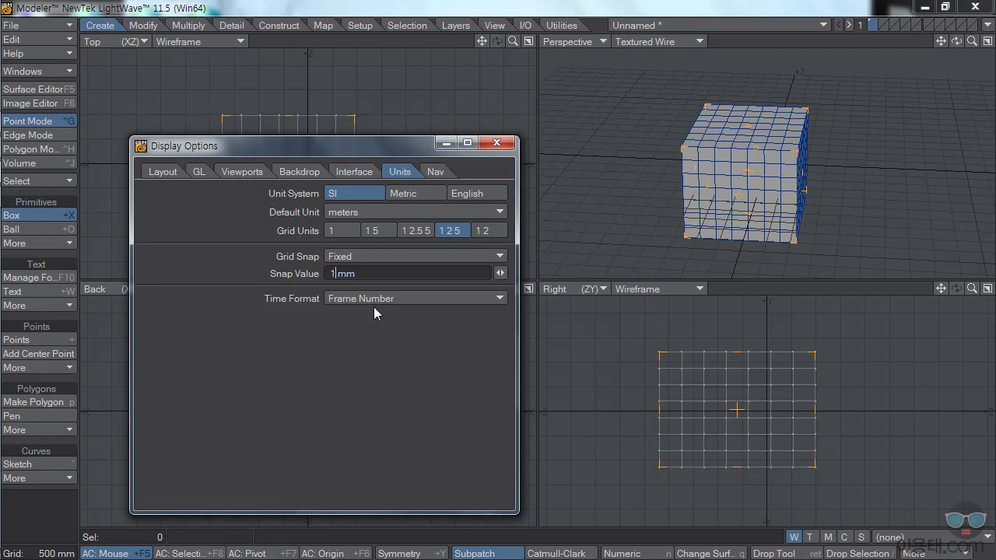
pyautogui.click(405, 259)
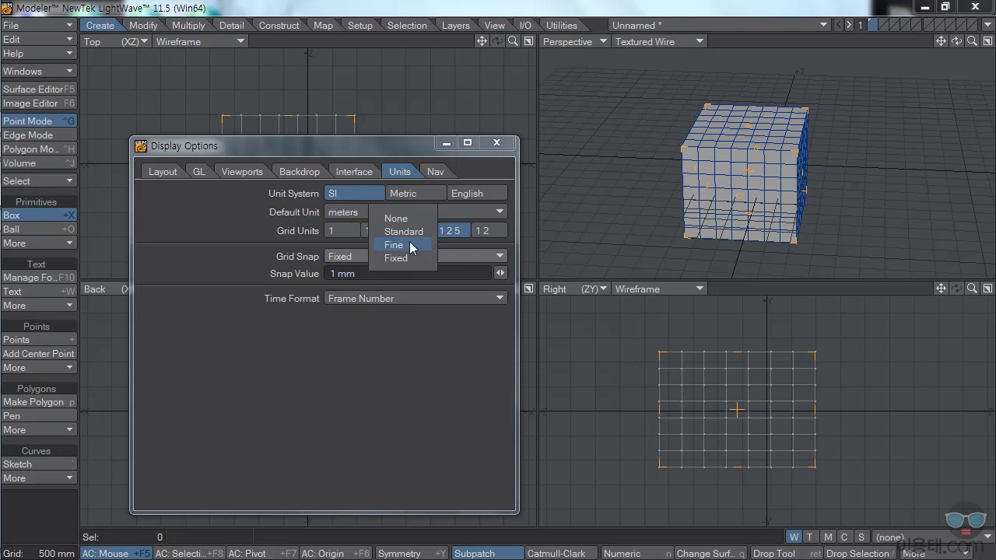
pyautogui.click(404, 232)
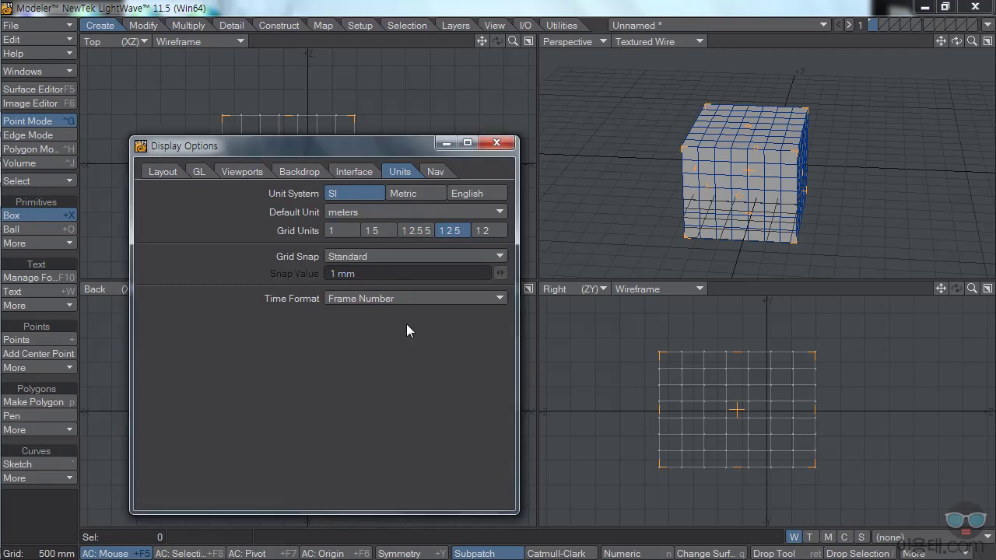
# Look over the Time Format choices, keep Frame Number, and close Display Options
pyautogui.click(369, 302)
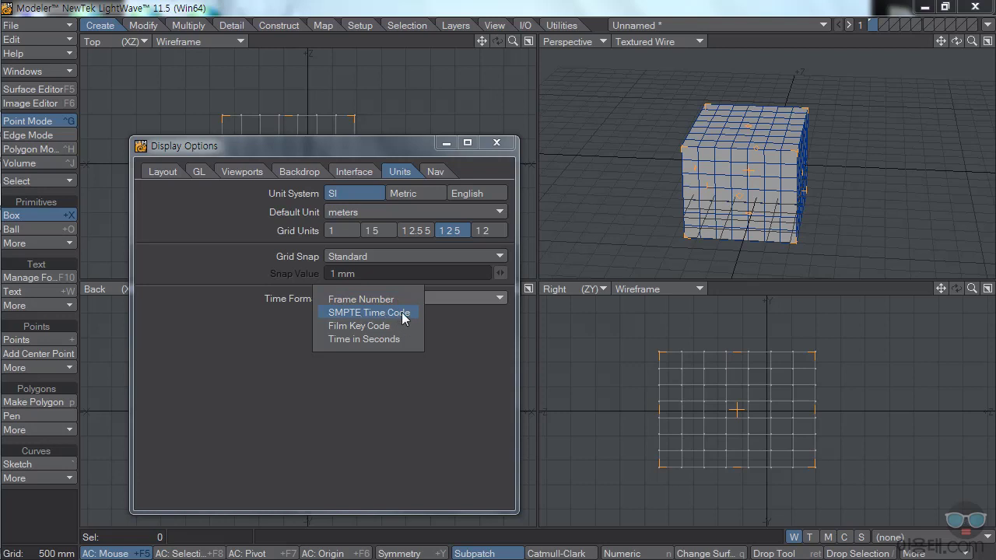
pyautogui.click(395, 299)
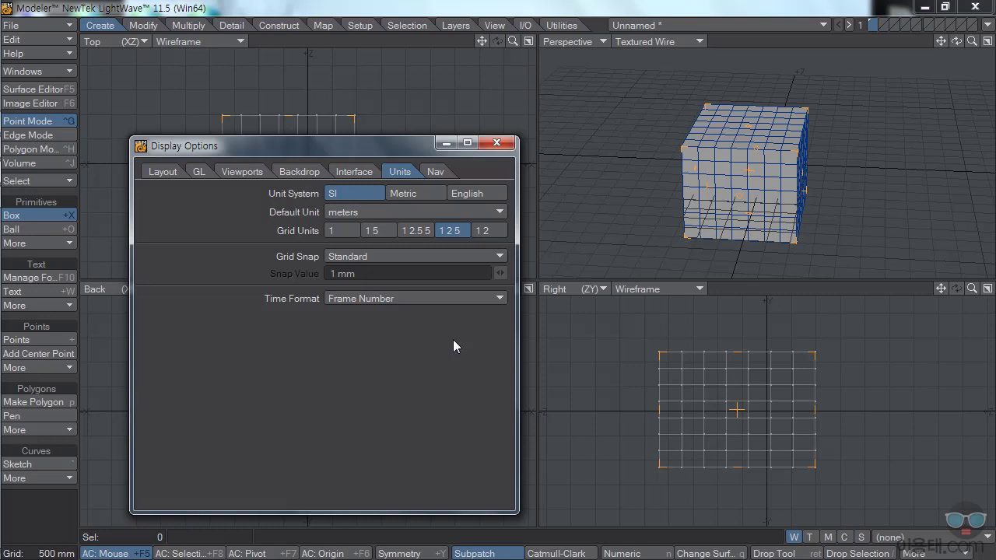
pyautogui.click(496, 142)
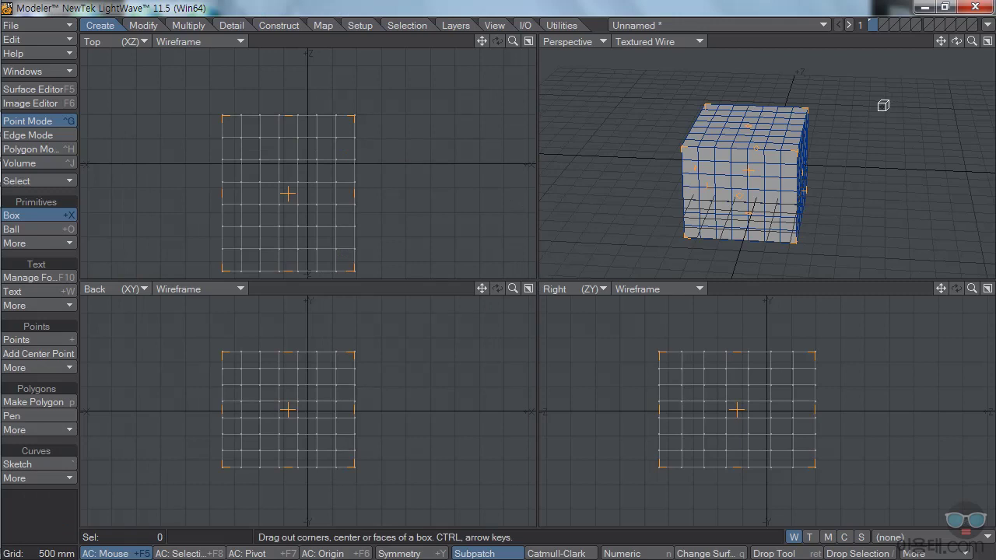
# Switch to LightWave Layout, view its General Options, and close the preferences
pyautogui.click(988, 25)
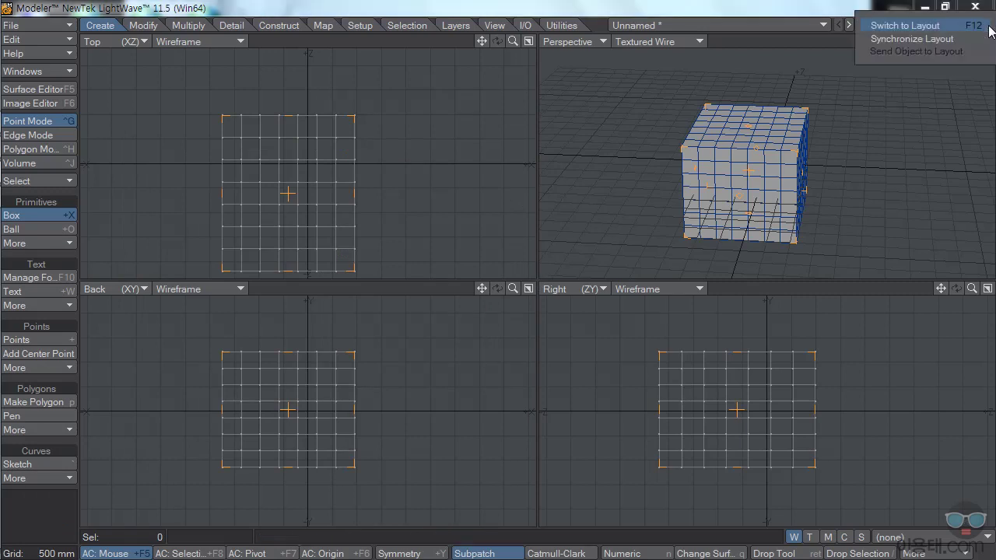
pyautogui.click(903, 28)
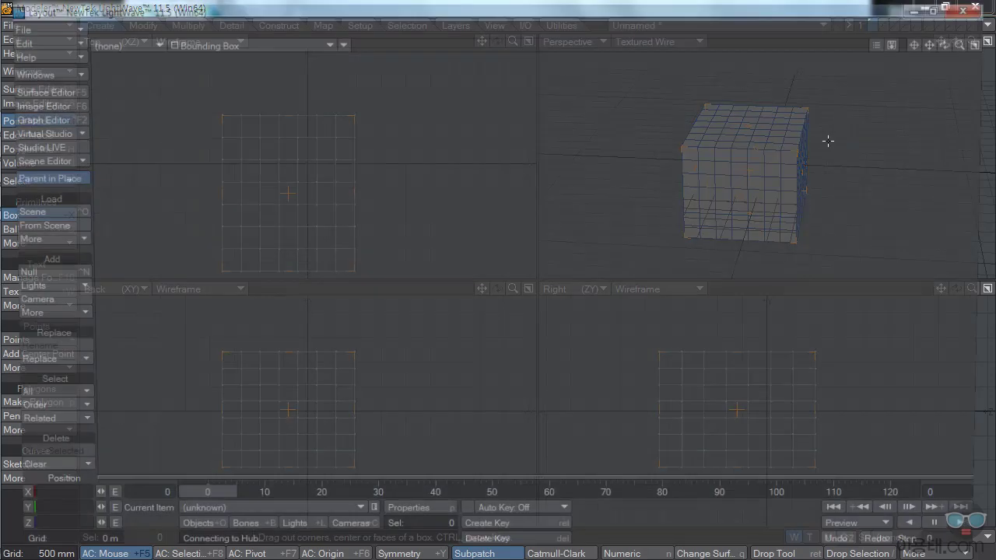
pyautogui.click(69, 39)
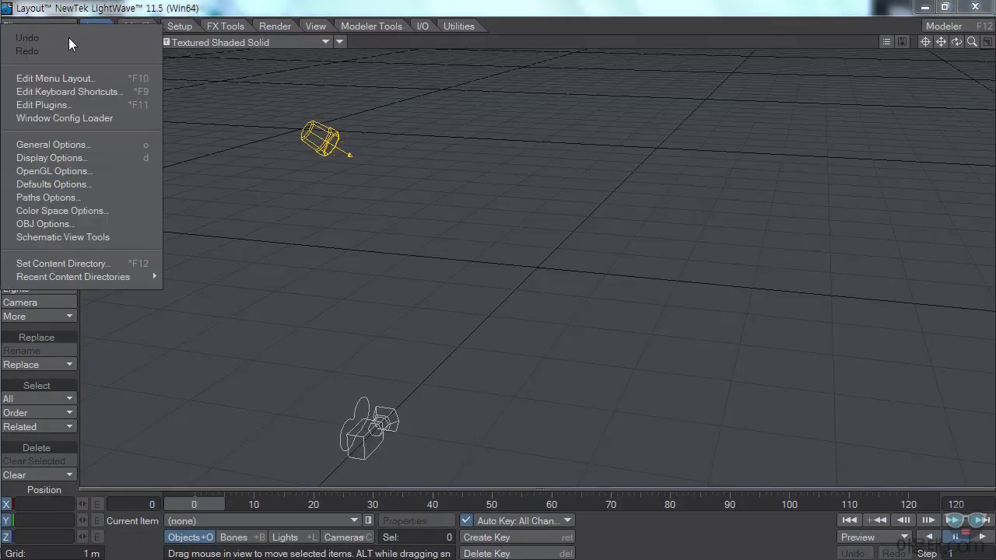
pyautogui.click(65, 144)
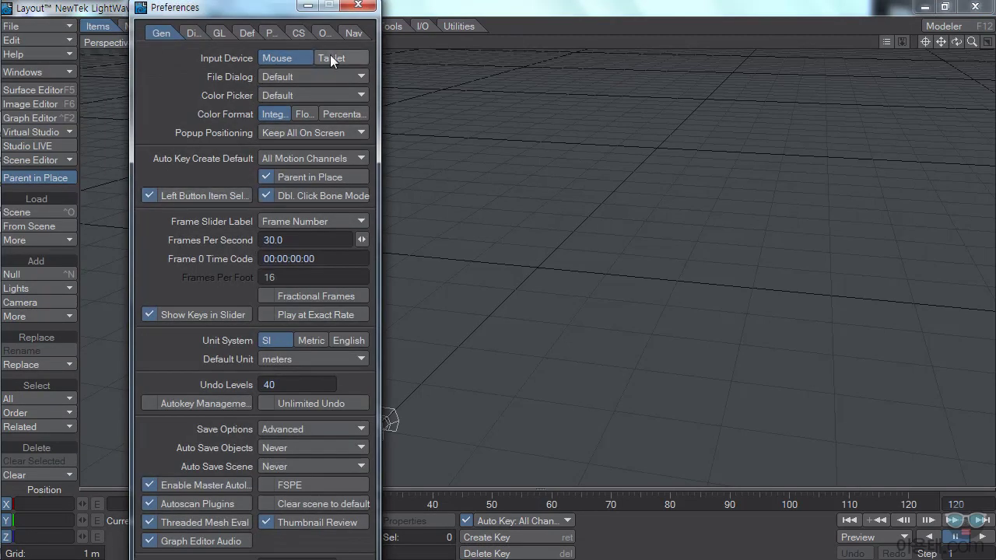
pyautogui.click(359, 7)
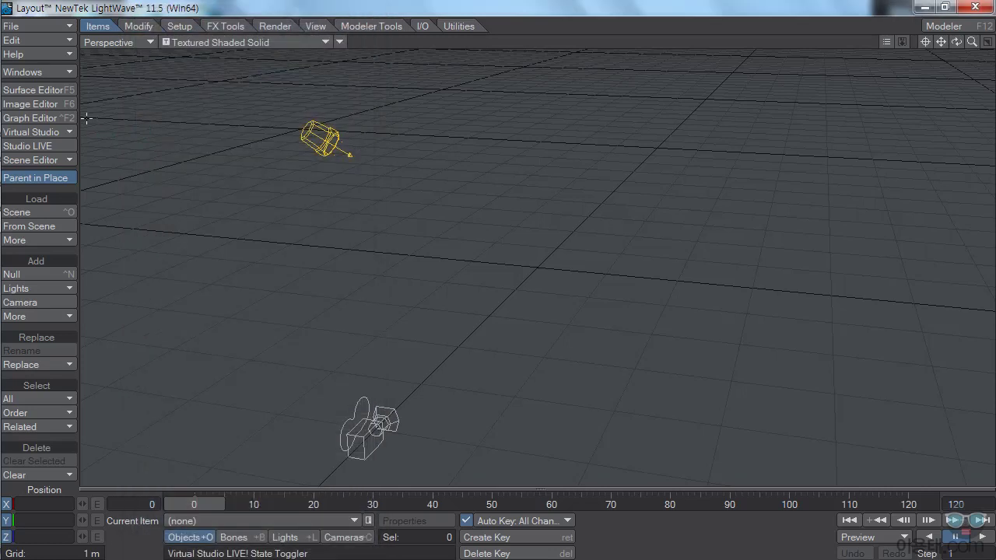
# Bring up Layout's Display Options, move the window aside to view the settings, and close it
pyautogui.click(67, 41)
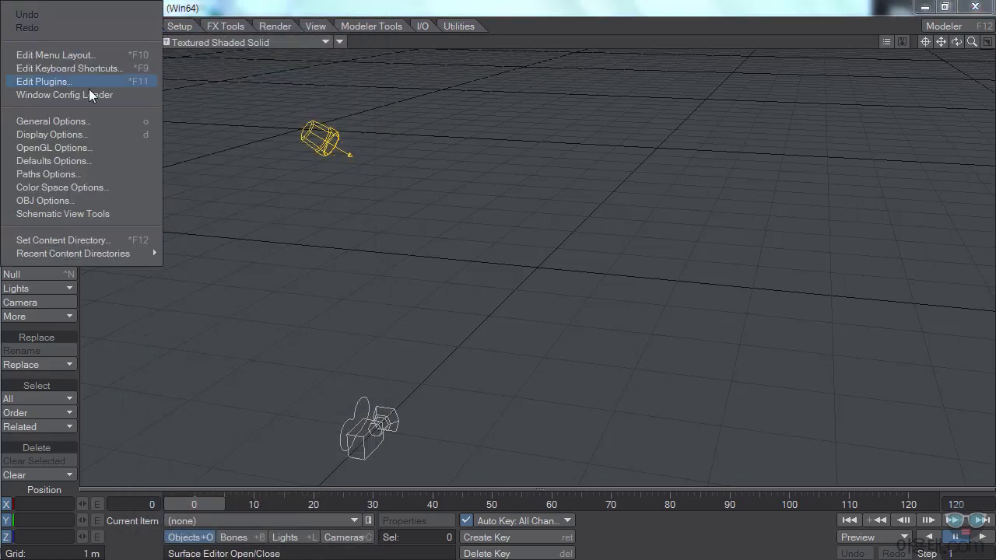
pyautogui.click(88, 136)
pyautogui.moveTo(274, 10); pyautogui.dragTo(393, 10)
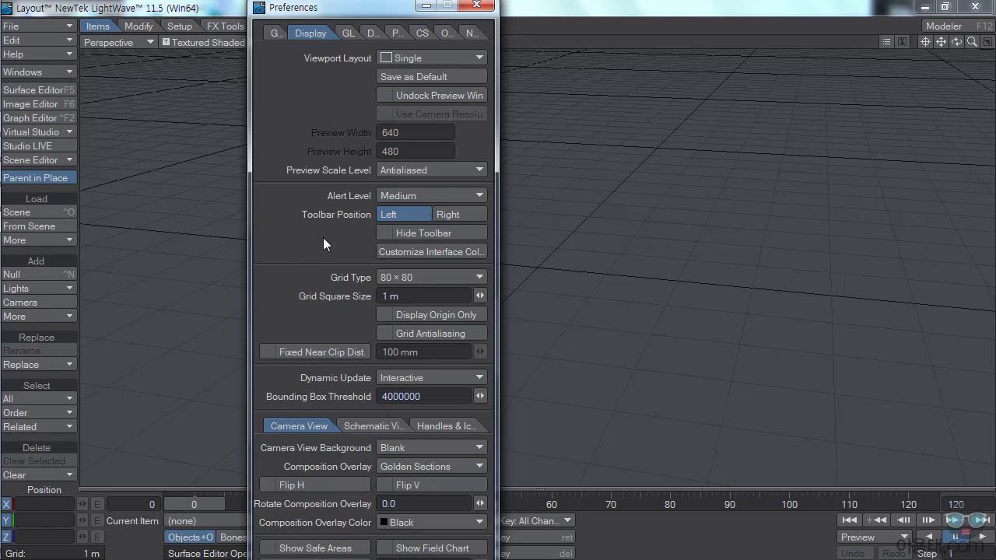
pyautogui.click(477, 6)
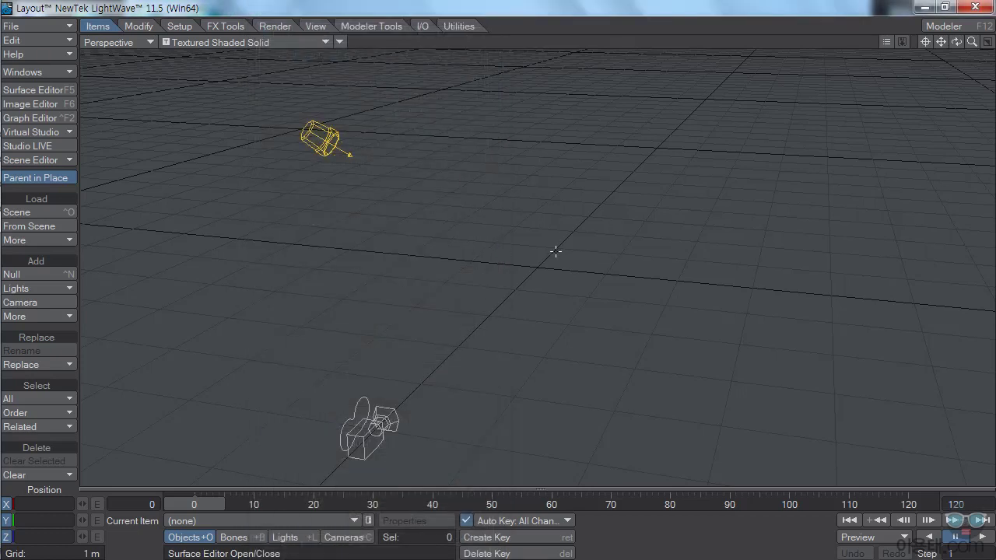